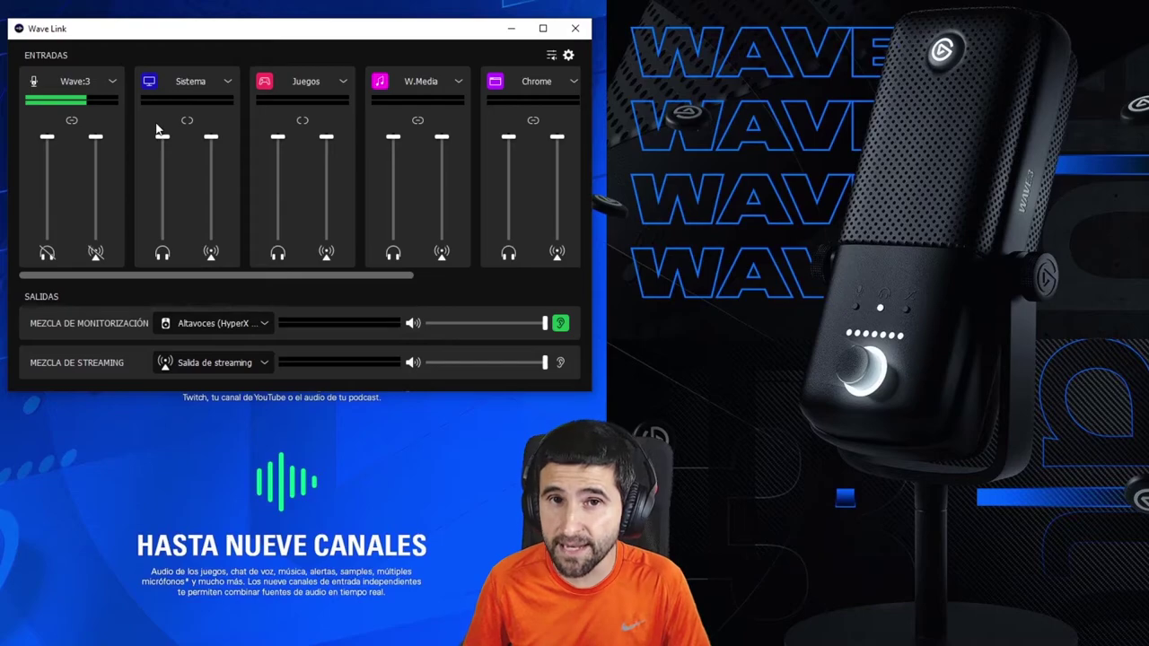
Step: Check which audio inputs can be added to the empty seventh channel slot, without adding any
{"action": "left_click_drag", "start_coordinate": [333, 275], "coordinate": [514, 297]}
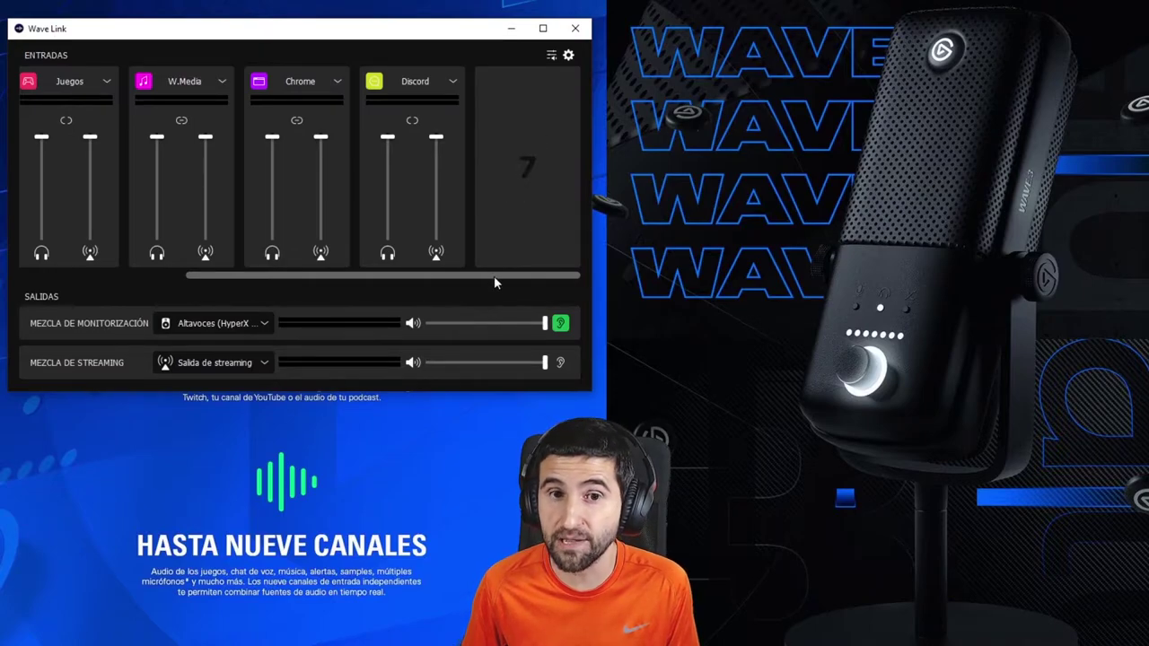
{"action": "left_click", "coordinate": [526, 168]}
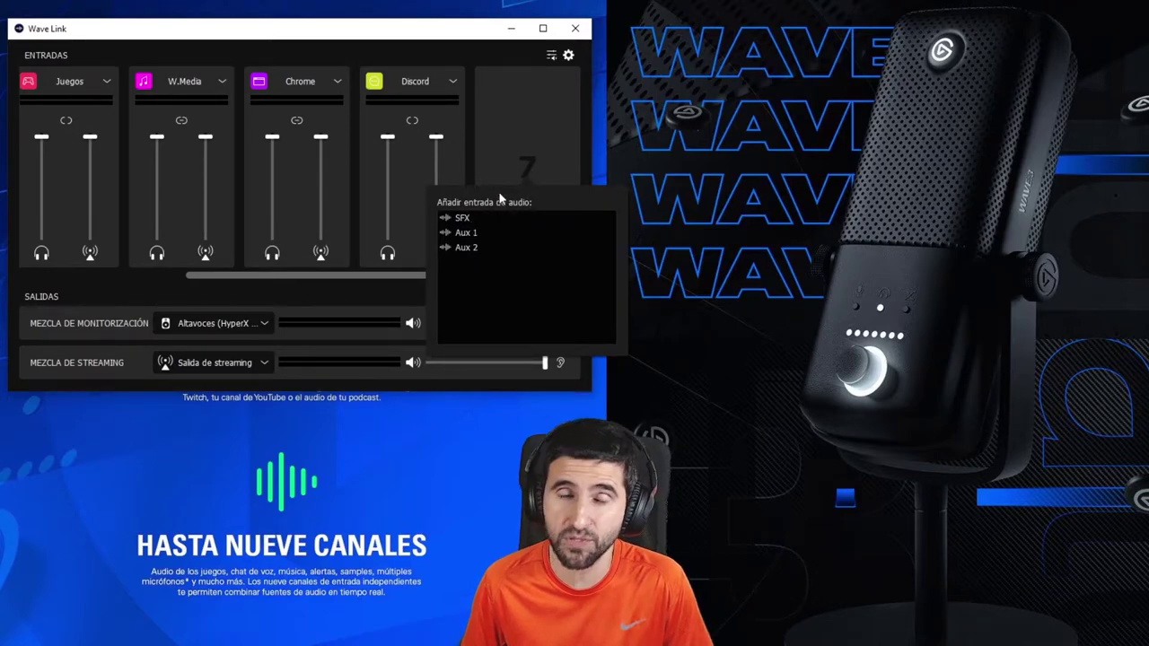
{"action": "left_click", "coordinate": [474, 31]}
{"action": "left_click", "coordinate": [524, 167]}
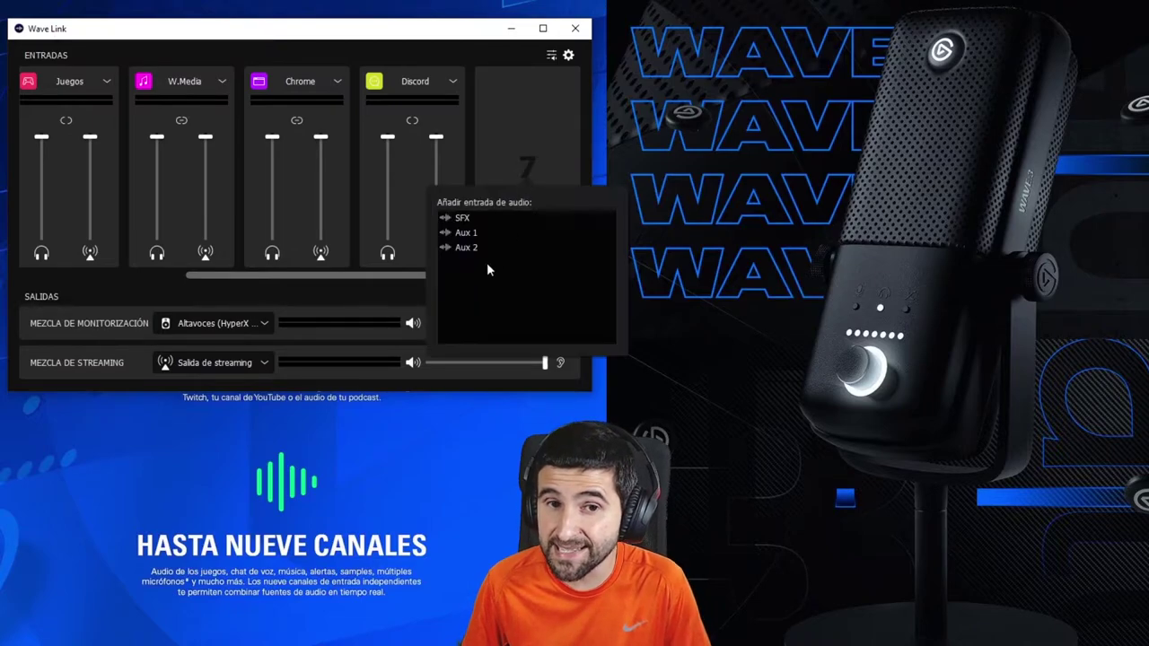
{"action": "left_click", "coordinate": [481, 90]}
{"action": "left_click_drag", "start_coordinate": [474, 276], "coordinate": [321, 274]}
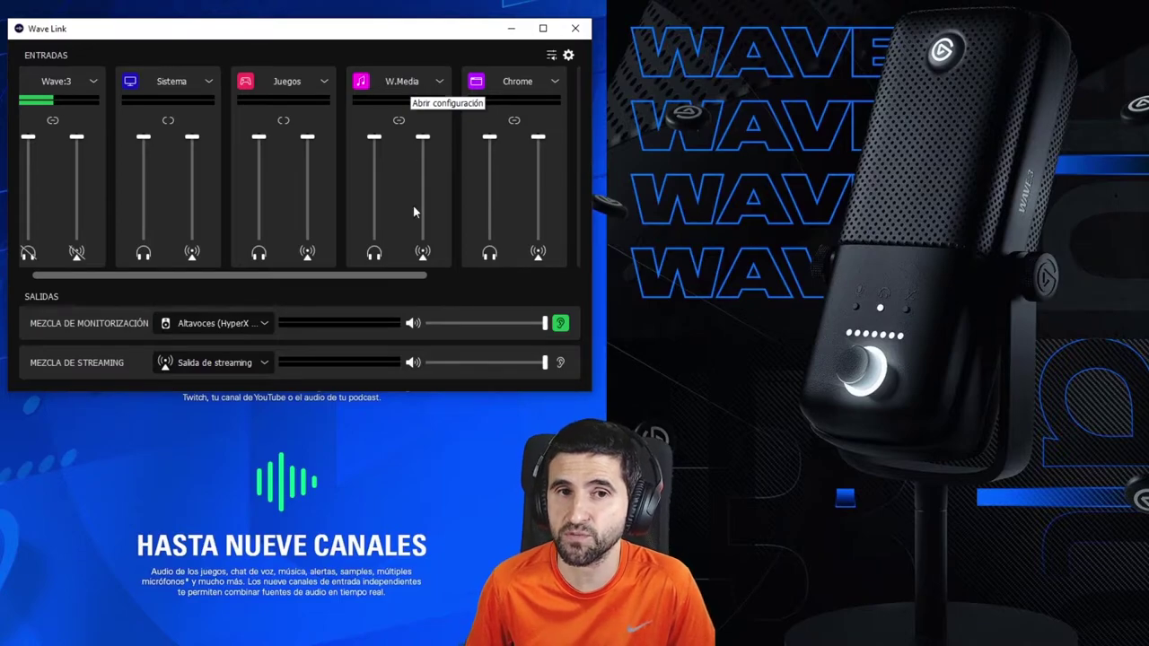
Step: Unlink the Discord channel's faders, set the streaming volume well below the monitoring volume, and link them at that offset
{"action": "left_click_drag", "start_coordinate": [406, 281], "coordinate": [475, 277]}
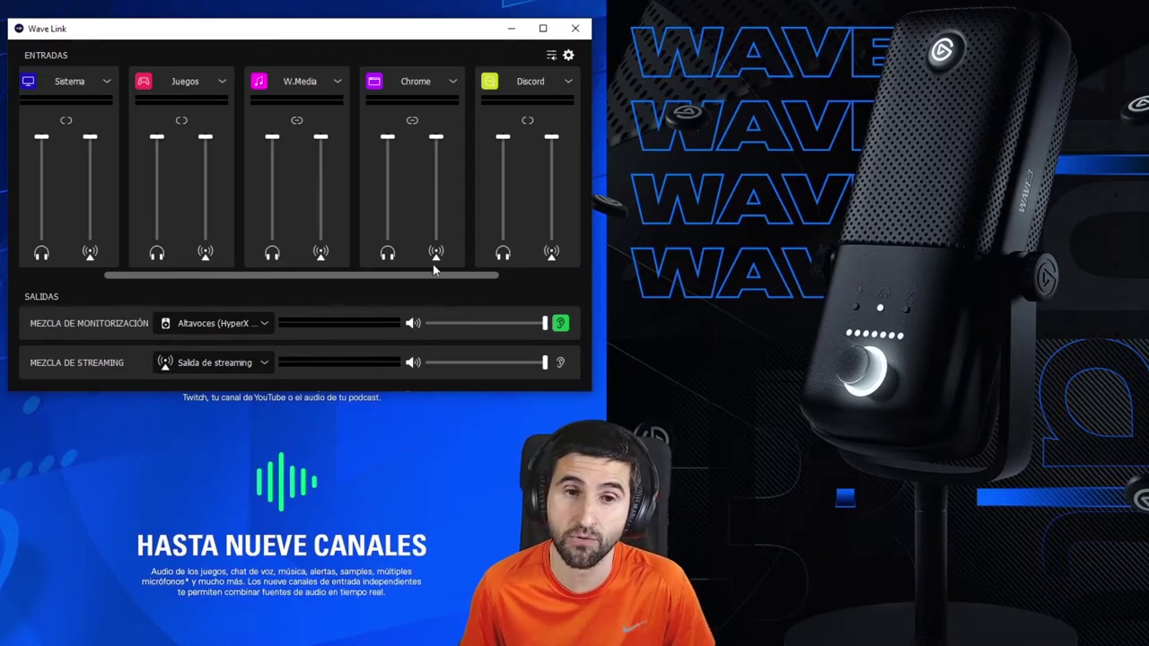
{"action": "left_click_drag", "start_coordinate": [432, 276], "coordinate": [480, 286]}
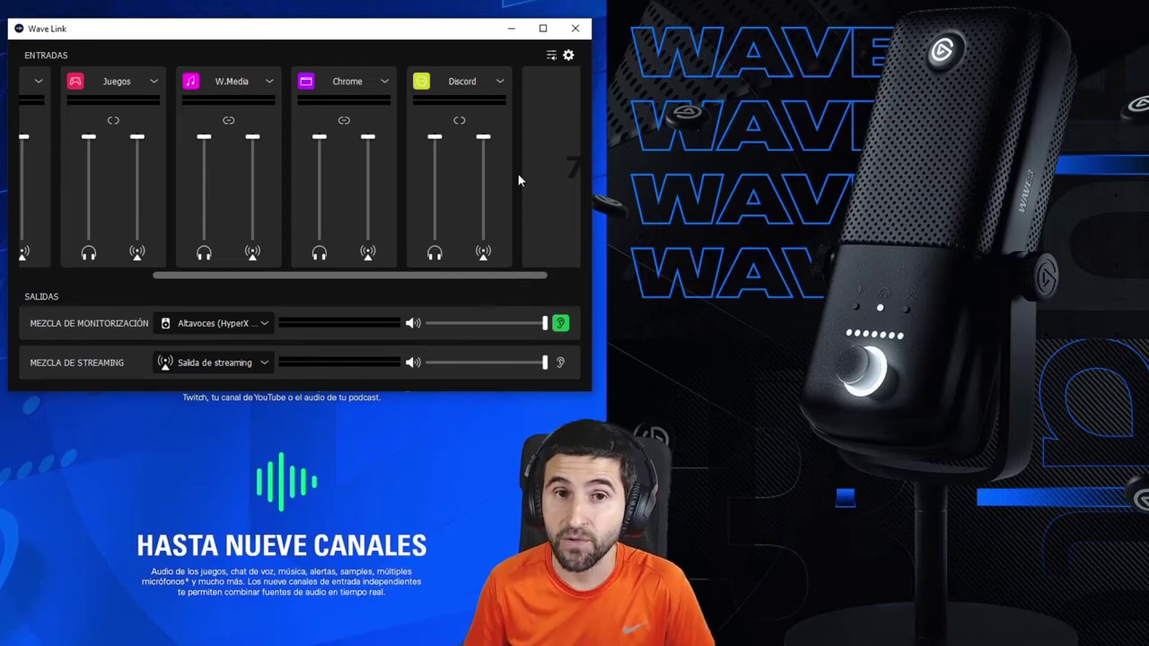
{"action": "mouse_move", "coordinate": [483, 140]}
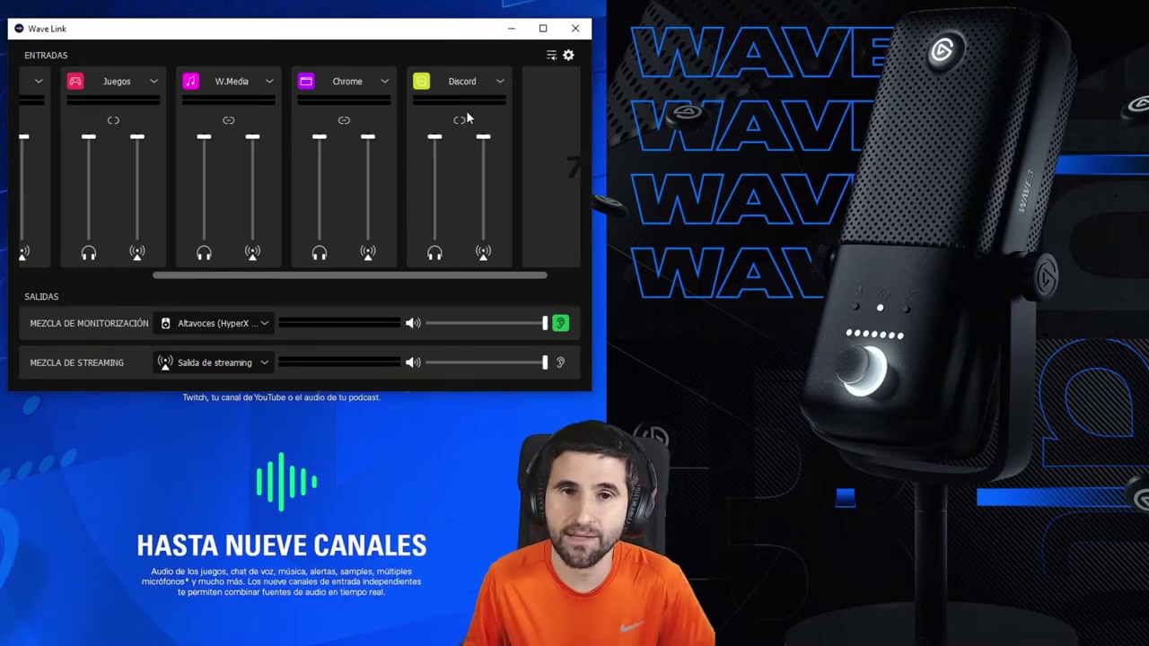
{"action": "mouse_move", "coordinate": [483, 136]}
{"action": "left_mouse_down"}
{"action": "mouse_move", "coordinate": [494, 208]}
{"action": "mouse_move", "coordinate": [485, 136]}
{"action": "left_mouse_up"}
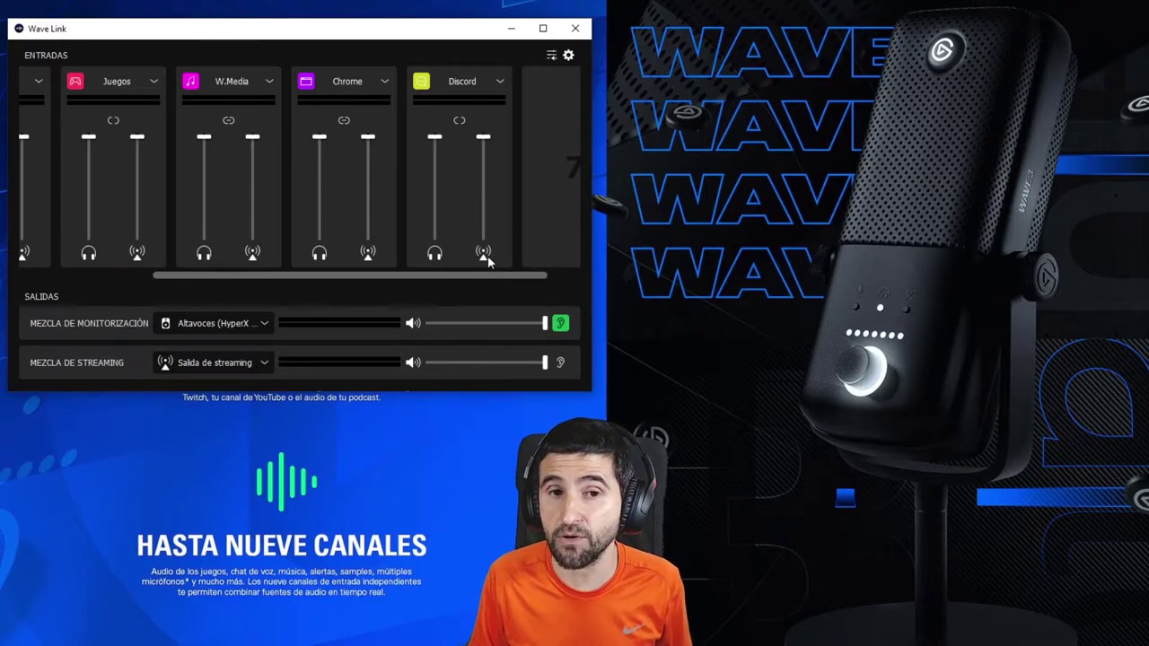
{"action": "left_click", "coordinate": [459, 122]}
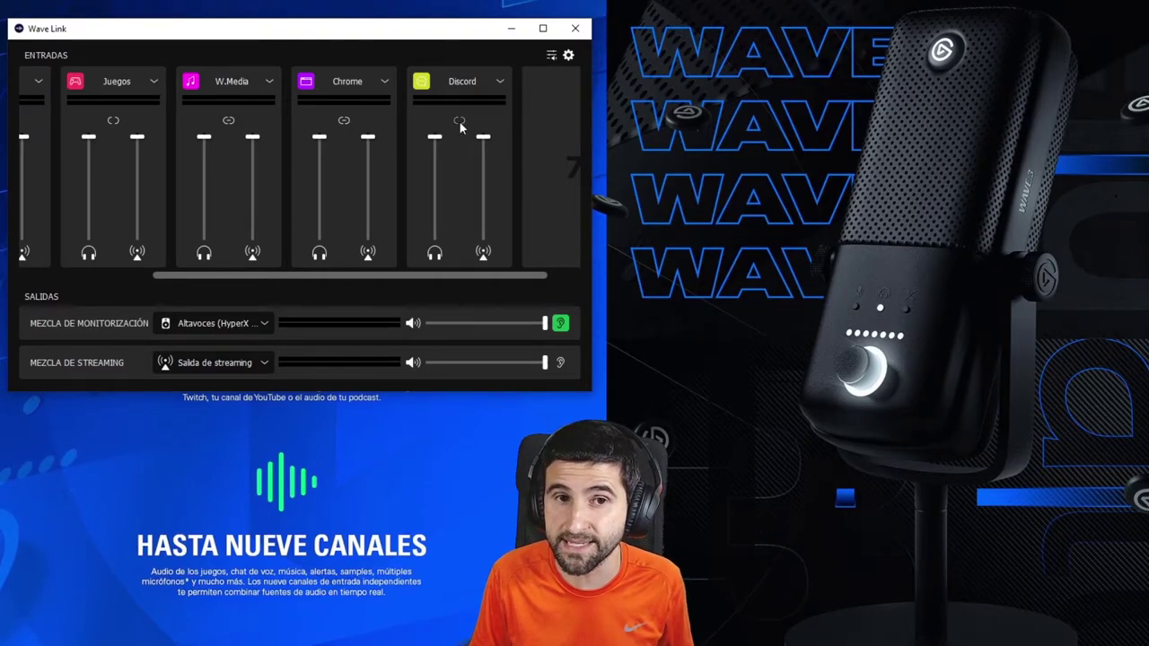
{"action": "mouse_move", "coordinate": [435, 141]}
{"action": "left_mouse_down"}
{"action": "mouse_move", "coordinate": [436, 194]}
{"action": "mouse_move", "coordinate": [435, 158]}
{"action": "left_mouse_up"}
{"action": "left_click", "coordinate": [460, 123]}
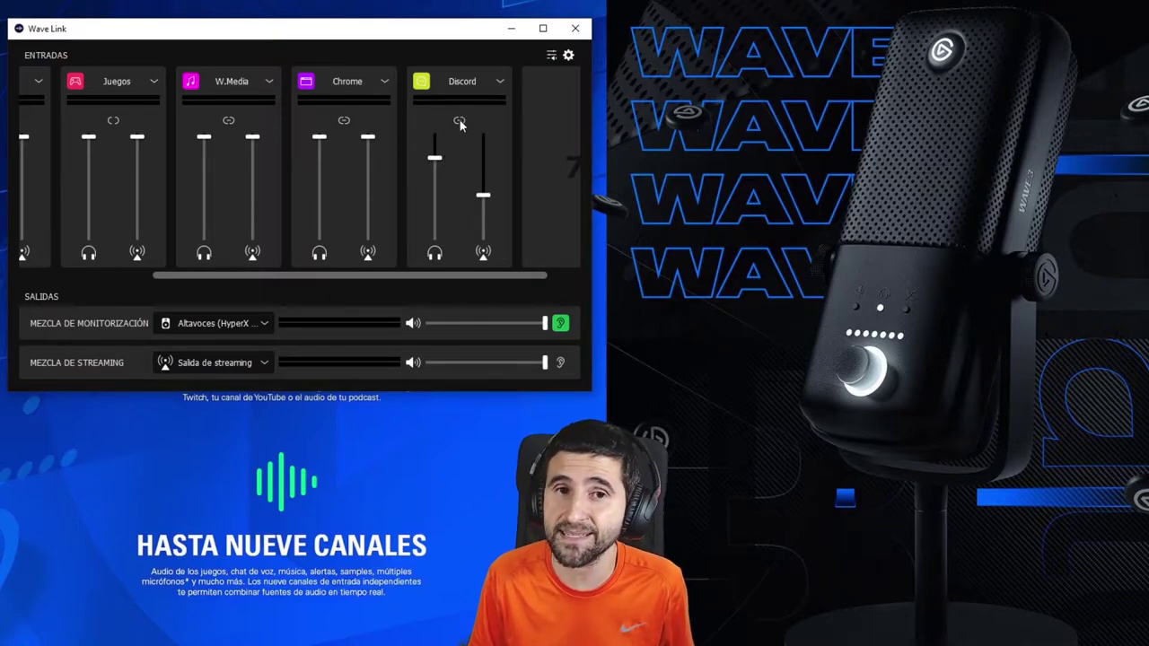
Step: Unlink the Discord channel's faders and return both the monitoring and streaming volumes to maximum
{"action": "left_click", "coordinate": [460, 122]}
{"action": "left_click_drag", "start_coordinate": [434, 160], "coordinate": [434, 136]}
{"action": "left_click_drag", "start_coordinate": [486, 199], "coordinate": [495, 106]}
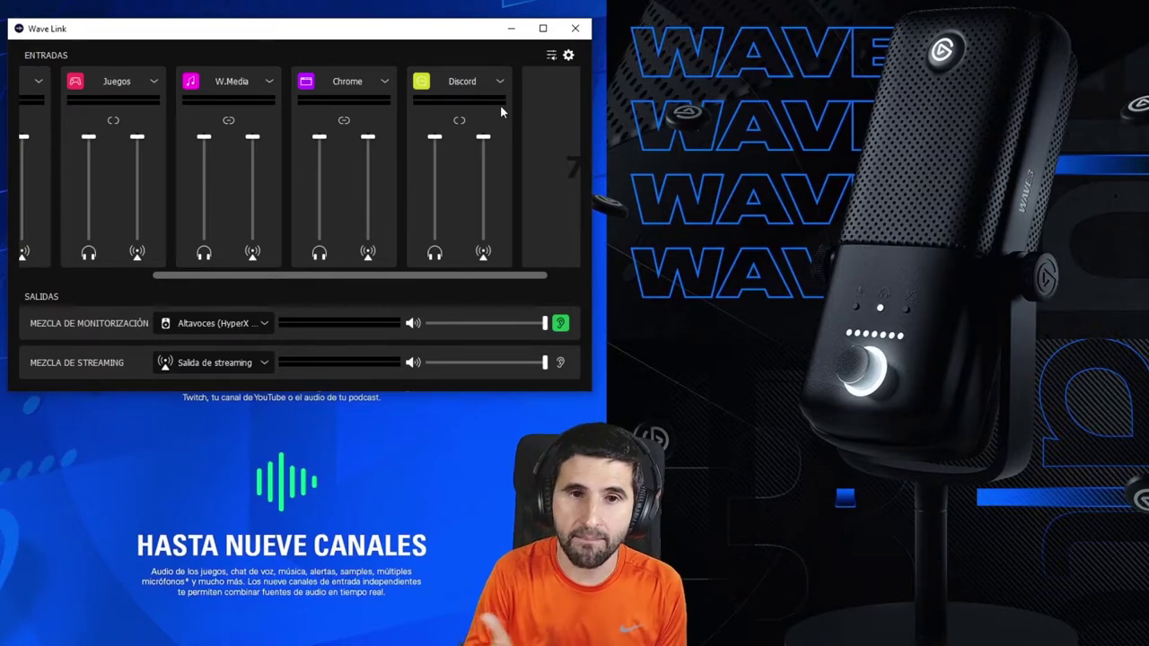
Step: Review the output devices available for the monitoring mix and leave the HyperX speakers selected
{"action": "scroll", "coordinate": [342, 90], "scroll_direction": "left", "scroll_amount": 3}
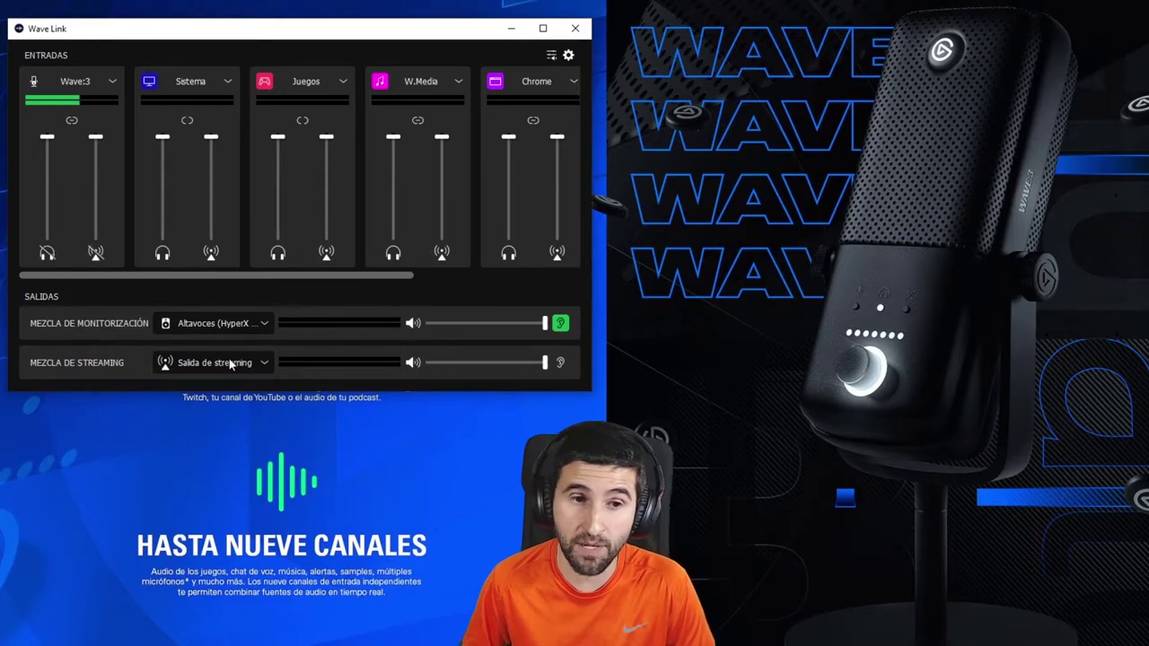
{"action": "left_click", "coordinate": [259, 321]}
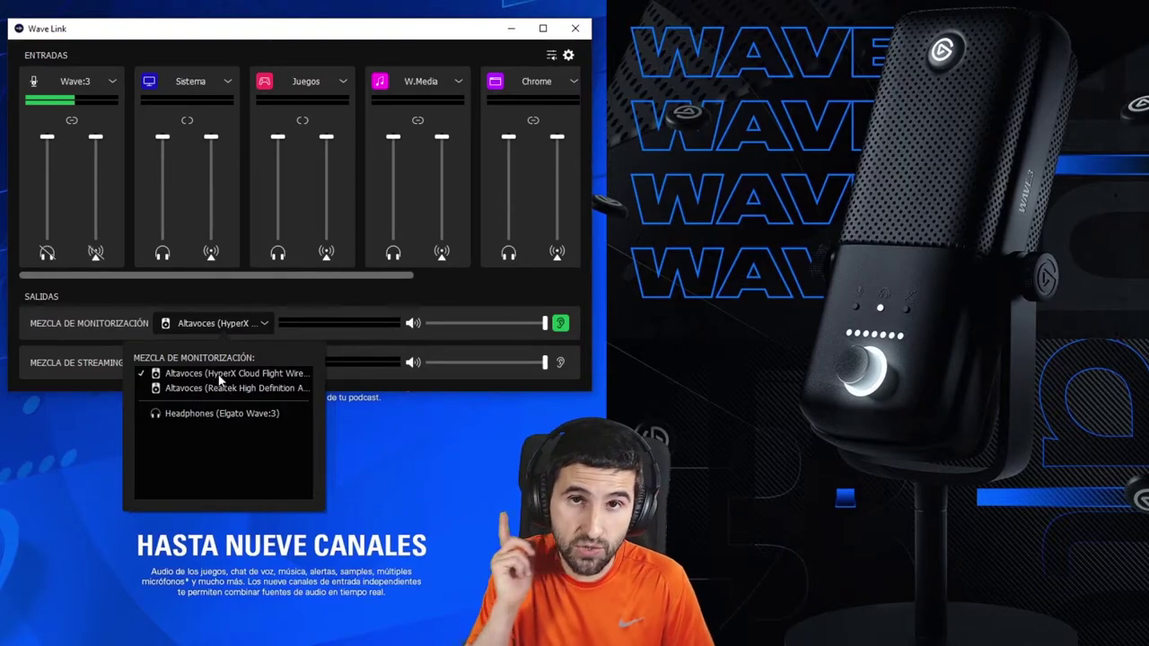
{"action": "left_click", "coordinate": [439, 465]}
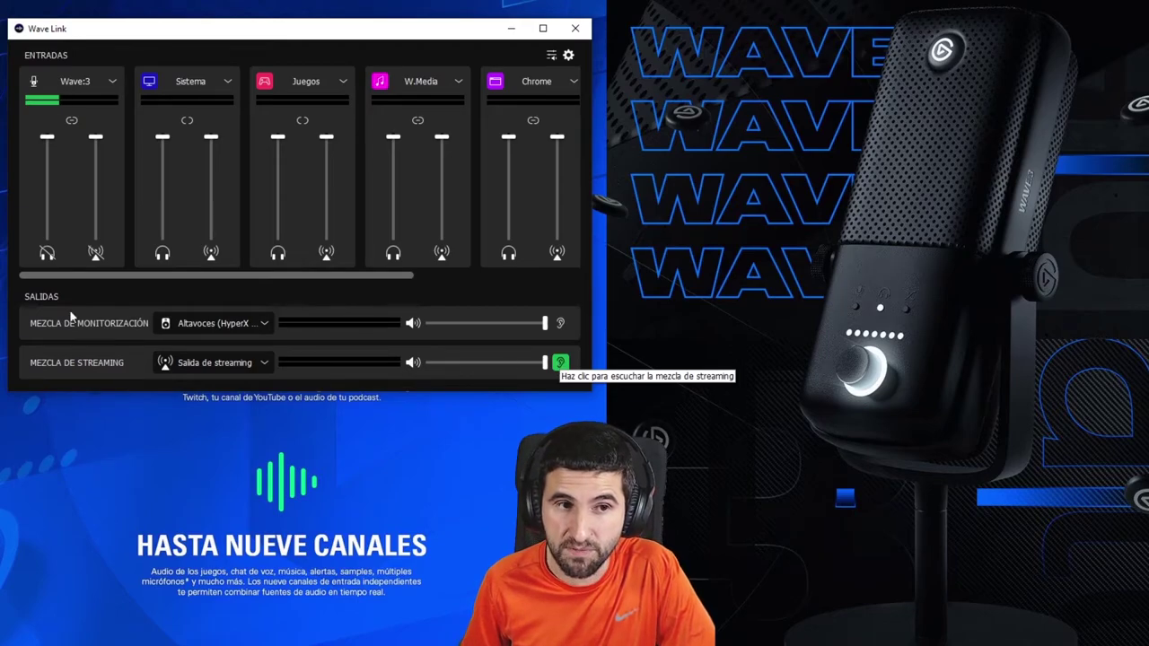
Step: Briefly unmute and re-mute the Wave:3 microphone in the streaming and monitoring mixes while switching which mix is listened to
{"action": "left_click", "coordinate": [96, 255]}
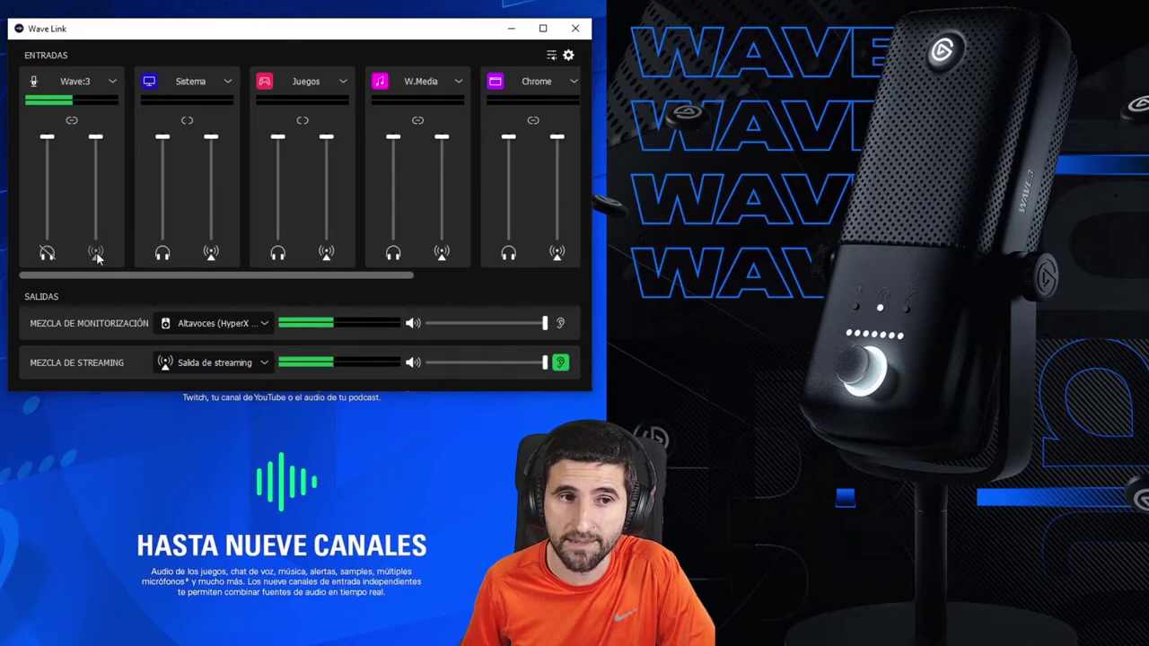
{"action": "left_click", "coordinate": [560, 323]}
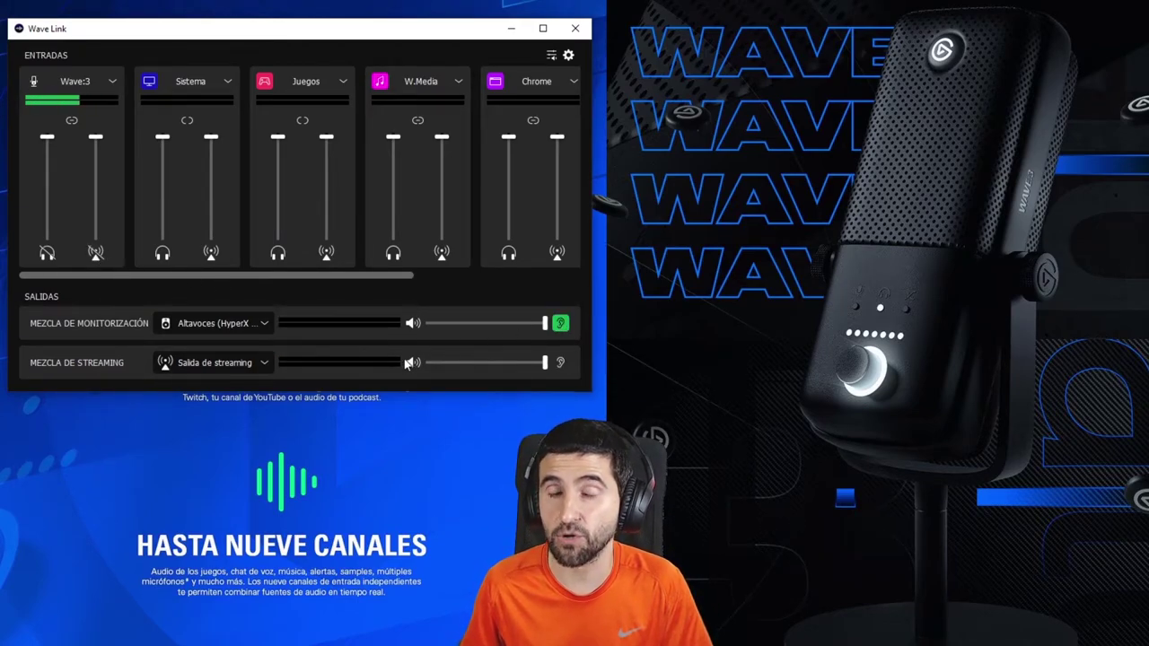
{"action": "left_click", "coordinate": [46, 255]}
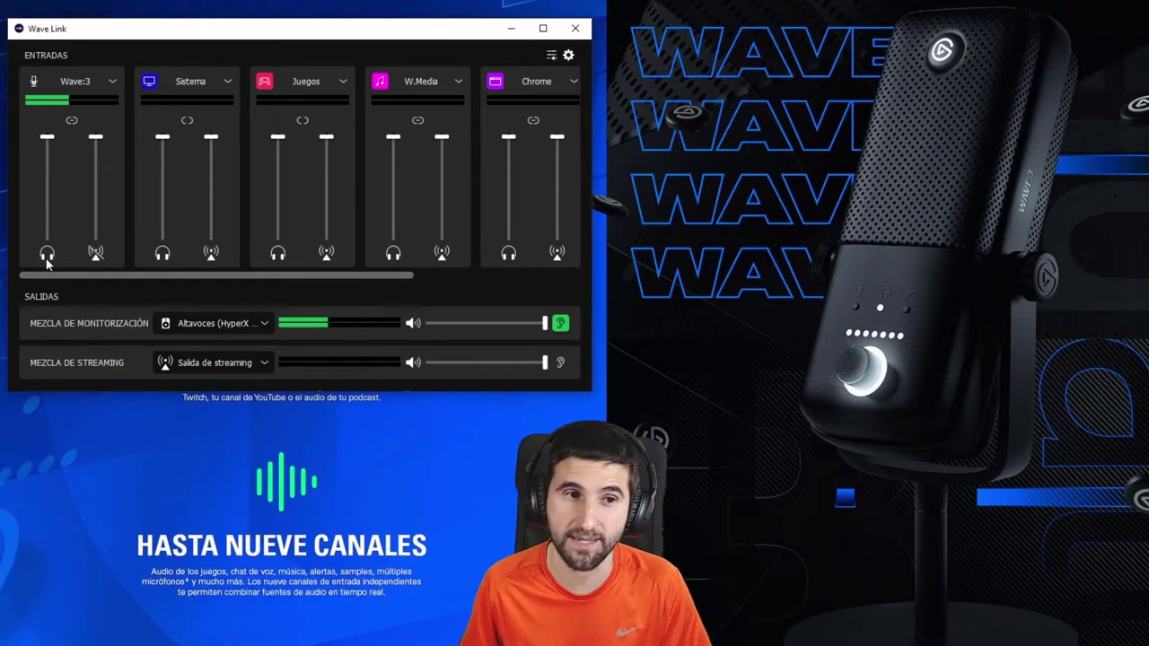
{"action": "left_click", "coordinate": [47, 255]}
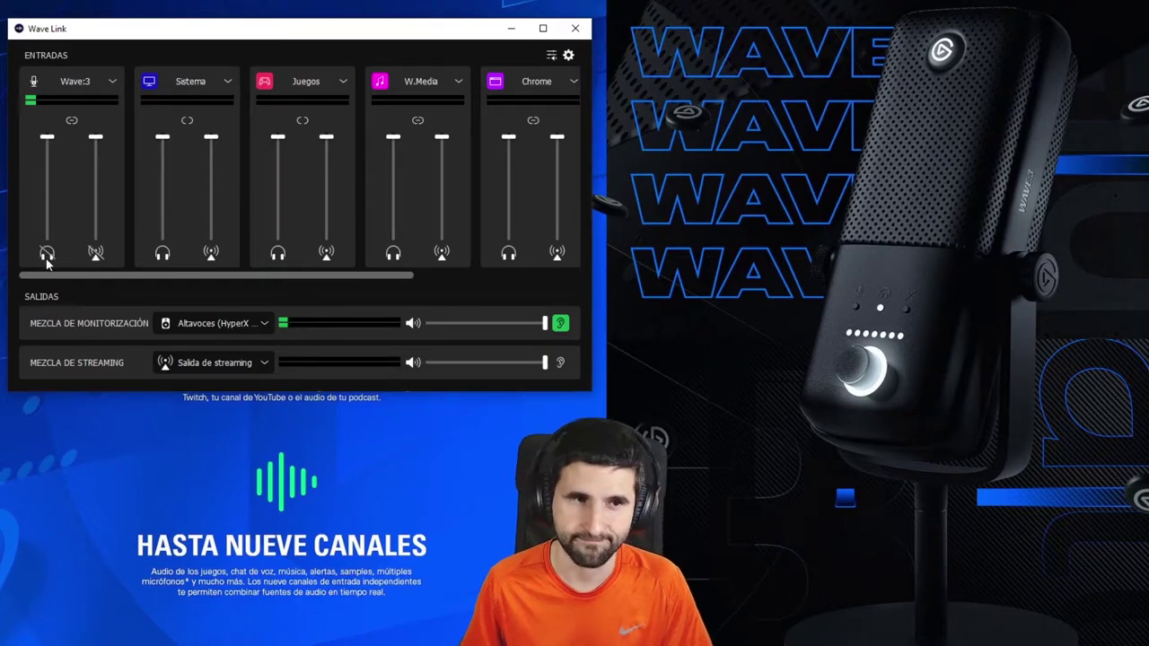
{"action": "left_click", "coordinate": [558, 362]}
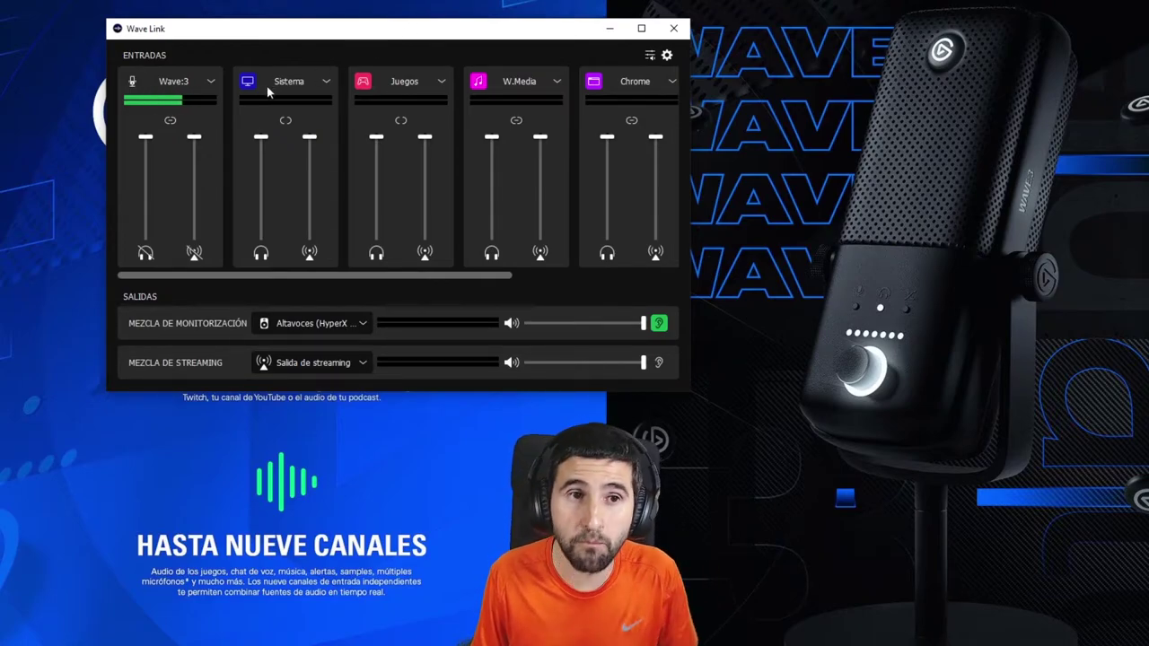
Step: Open the Wave:3 microphone settings and switch Clipguard off and back on
{"action": "left_click", "coordinate": [210, 80]}
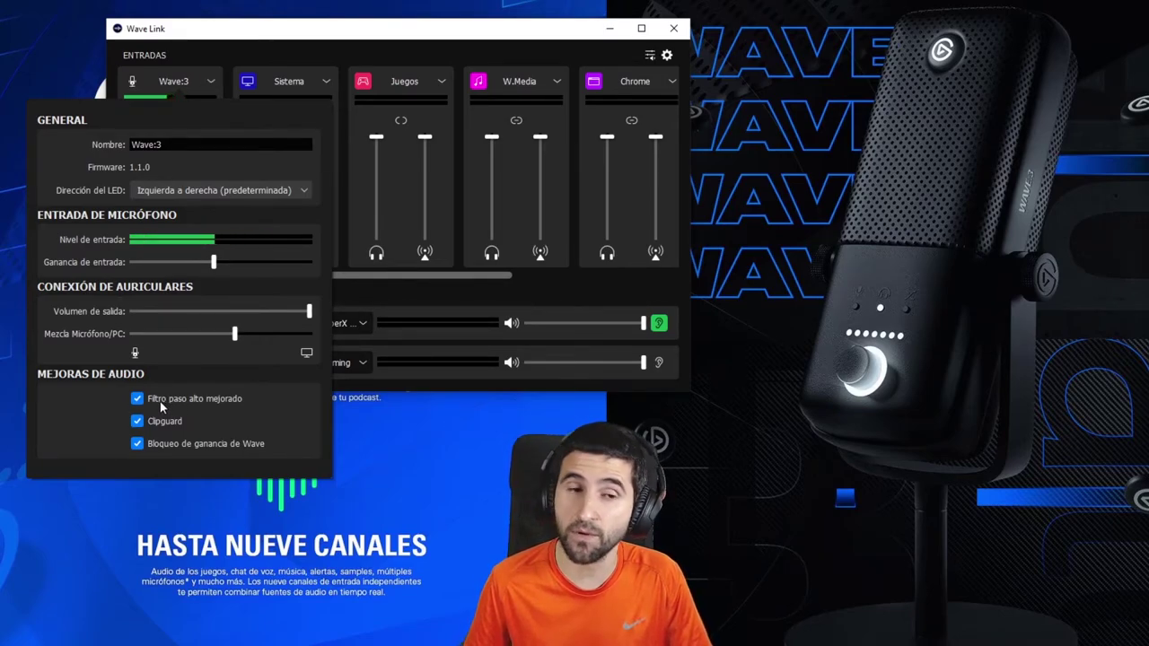
{"action": "mouse_move", "coordinate": [138, 402]}
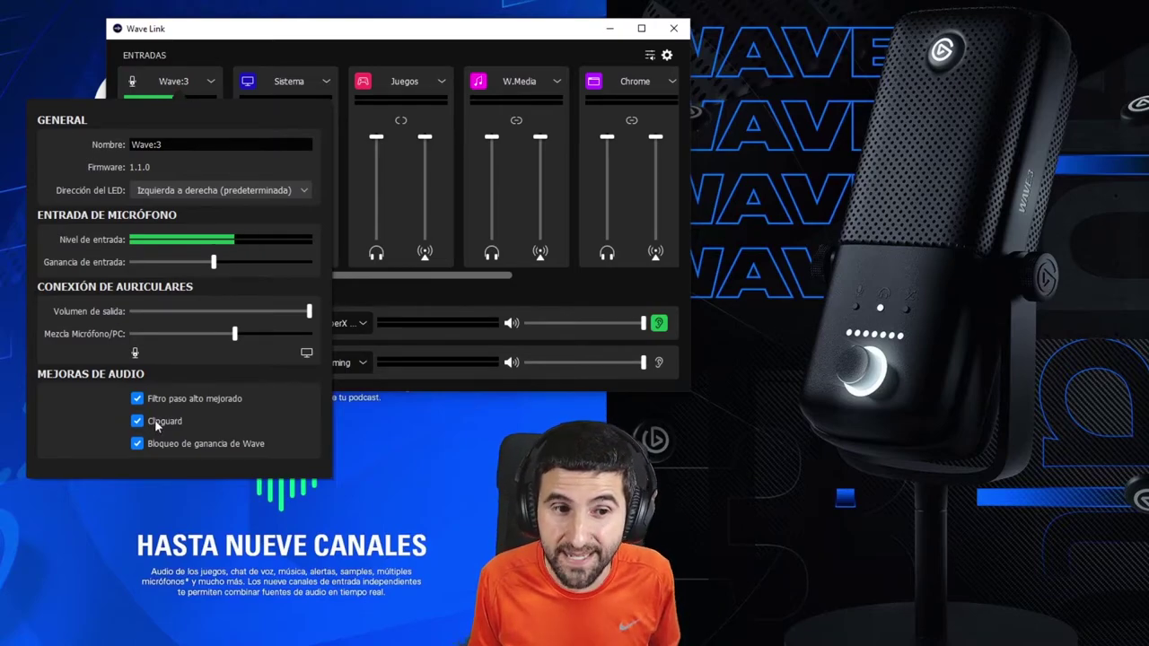
{"action": "left_click", "coordinate": [138, 422]}
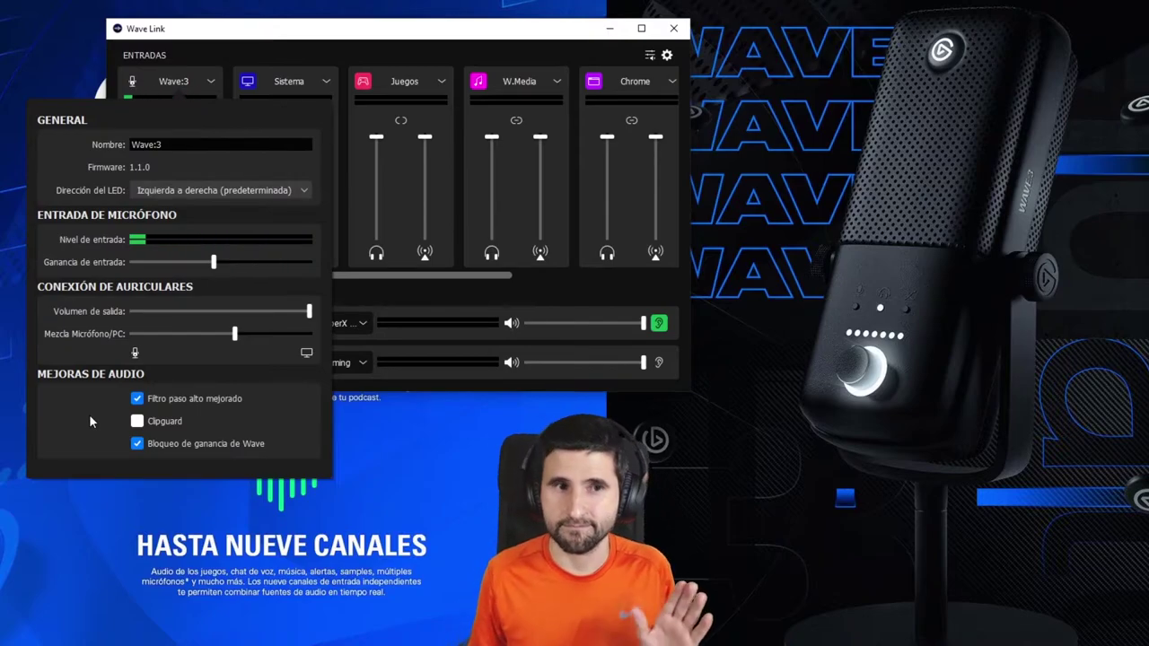
{"action": "left_click", "coordinate": [136, 421]}
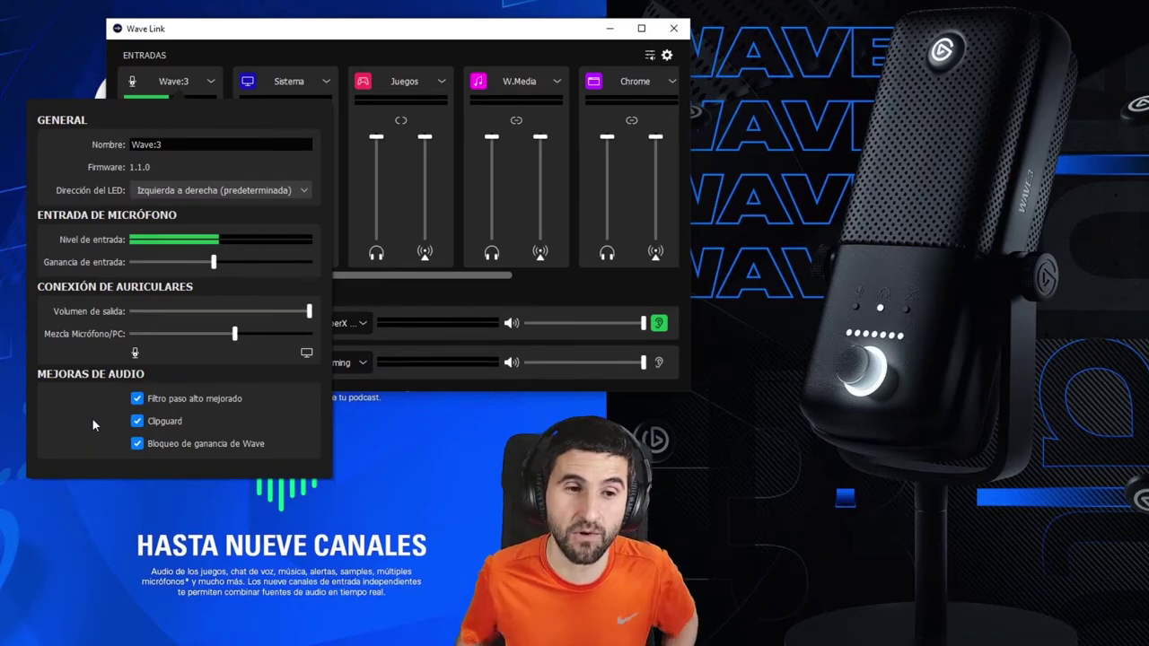
{"action": "mouse_move", "coordinate": [137, 430]}
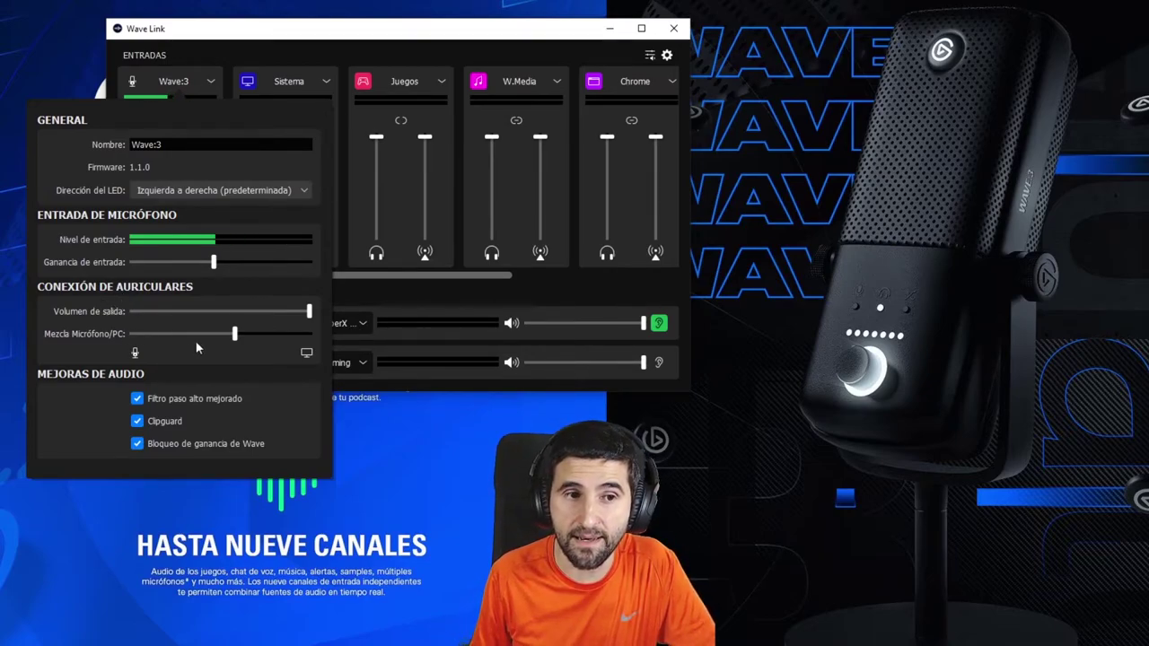
Step: Try the Wave:3 headphone microphone/PC mix near the midpoint and return it to 42% microphone and 58% PC
{"action": "mouse_move", "coordinate": [235, 336]}
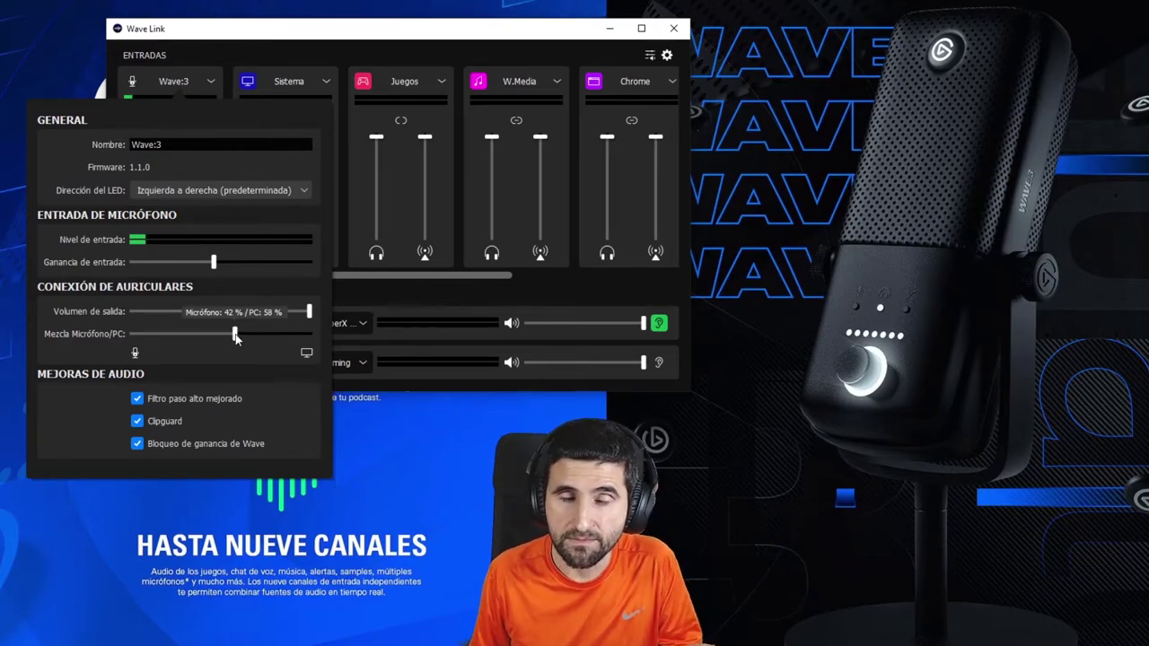
{"action": "left_click_drag", "start_coordinate": [237, 337], "coordinate": [224, 339]}
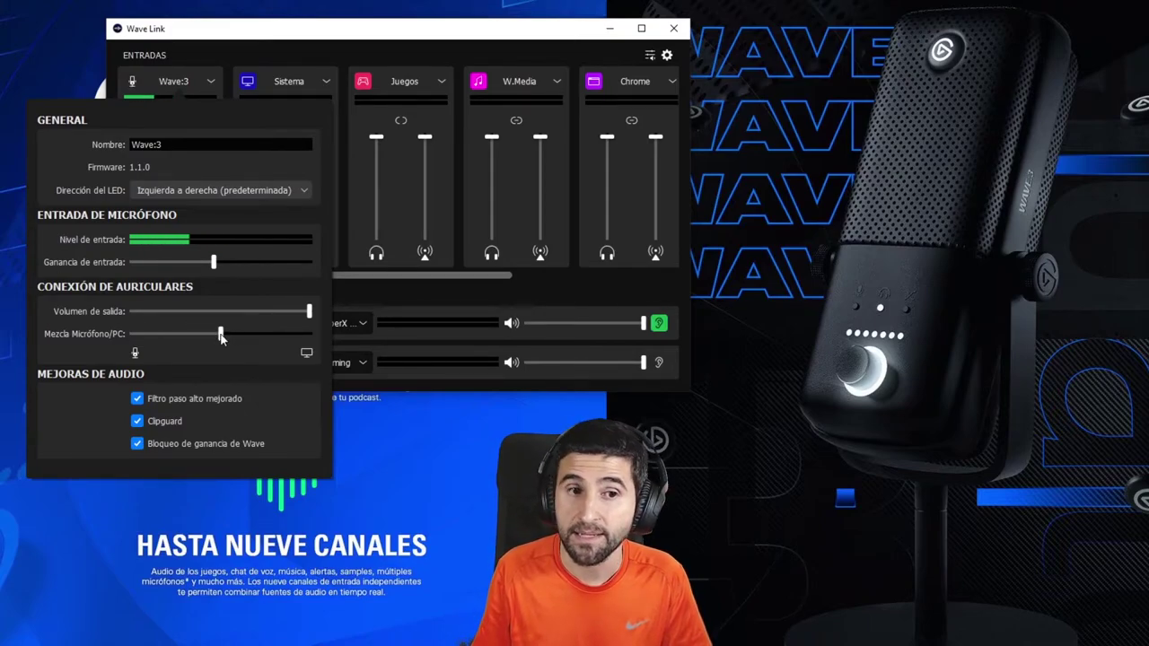
{"action": "mouse_move", "coordinate": [222, 338]}
{"action": "mouse_move", "coordinate": [198, 342]}
{"action": "left_mouse_down"}
{"action": "mouse_move", "coordinate": [276, 345]}
{"action": "mouse_move", "coordinate": [218, 350]}
{"action": "left_mouse_up"}
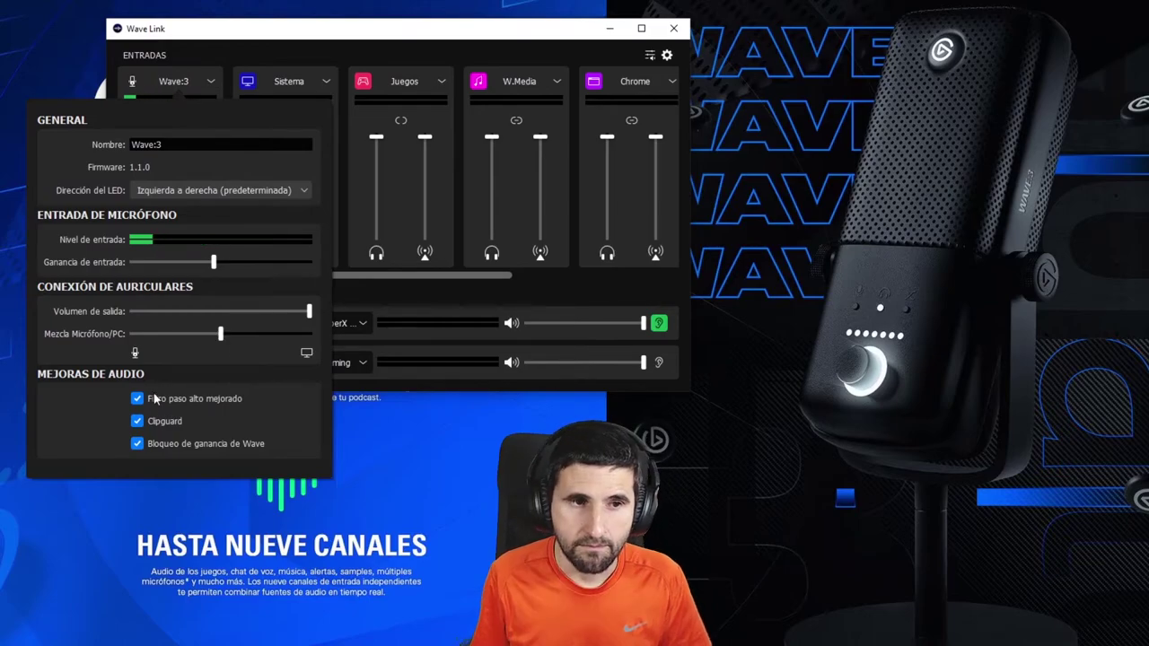
{"action": "mouse_move", "coordinate": [310, 311]}
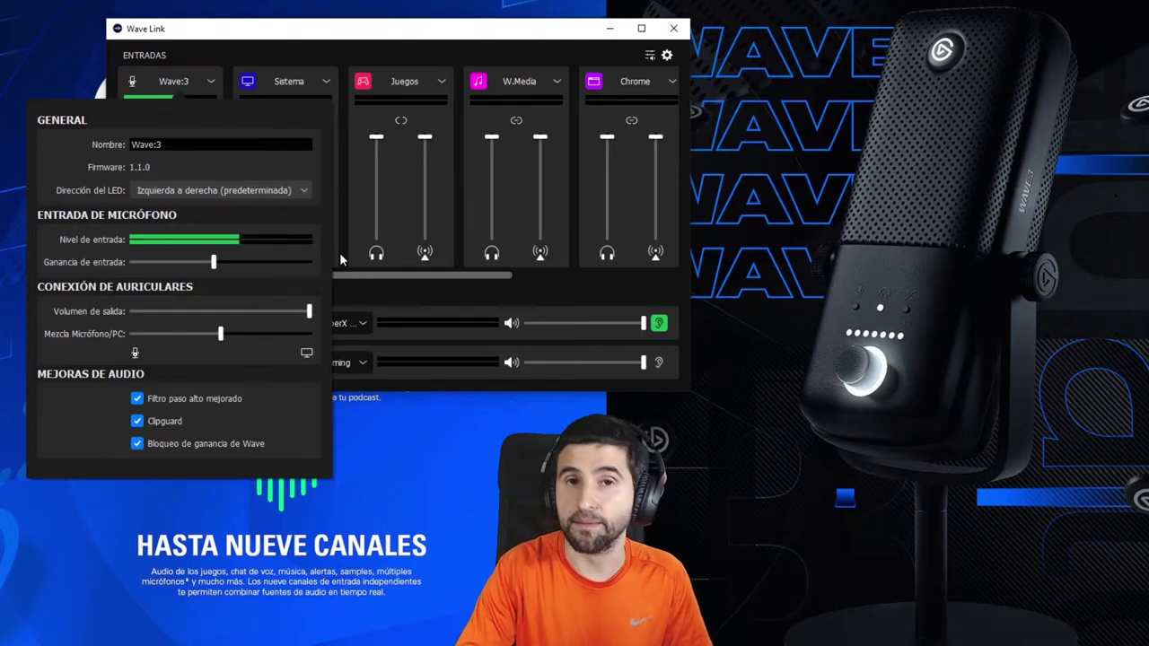
{"action": "mouse_move", "coordinate": [314, 323]}
{"action": "left_mouse_down"}
{"action": "mouse_move", "coordinate": [205, 330]}
{"action": "mouse_move", "coordinate": [315, 330]}
{"action": "left_mouse_up"}
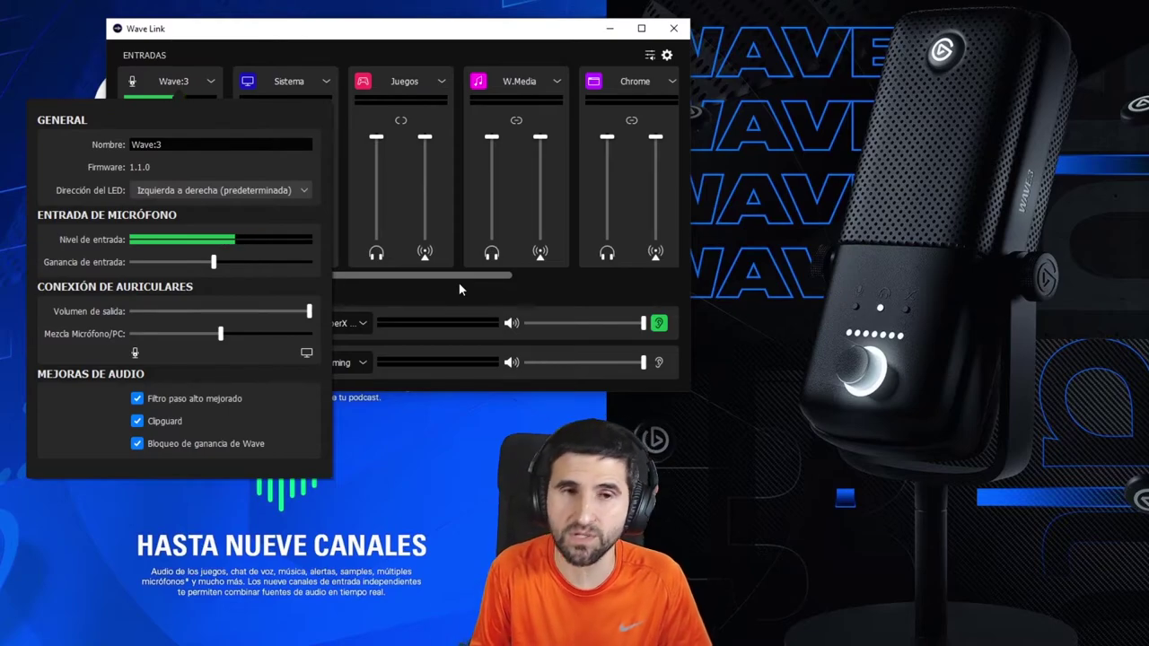
{"action": "left_click_drag", "start_coordinate": [220, 334], "coordinate": [235, 334]}
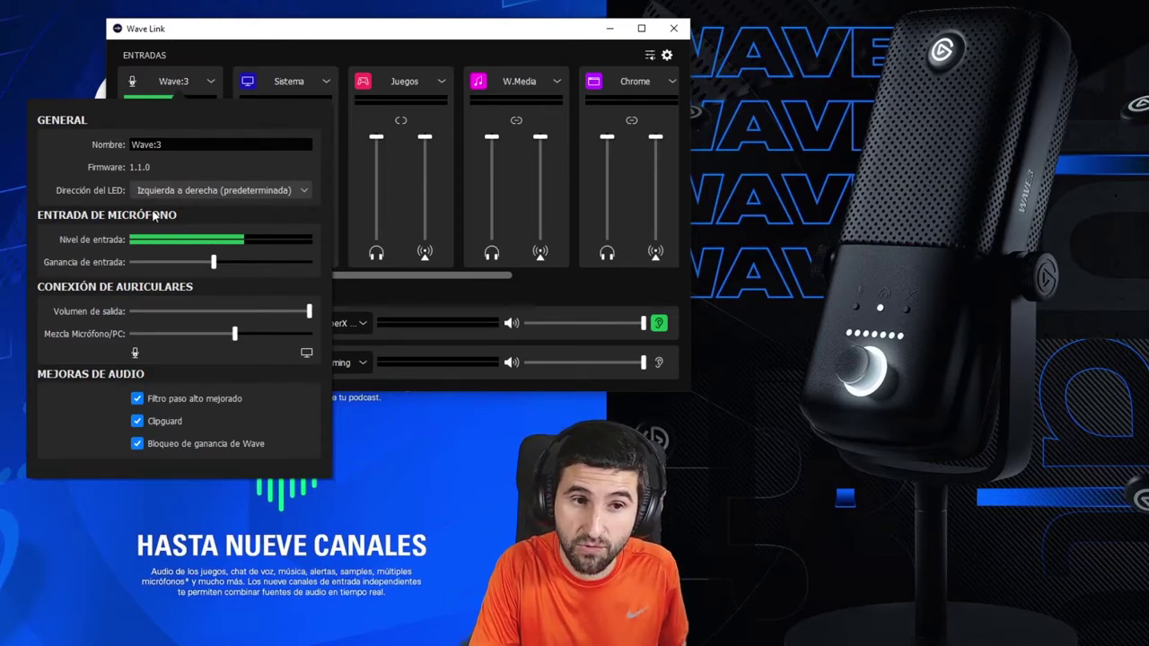
{"action": "mouse_move", "coordinate": [233, 263]}
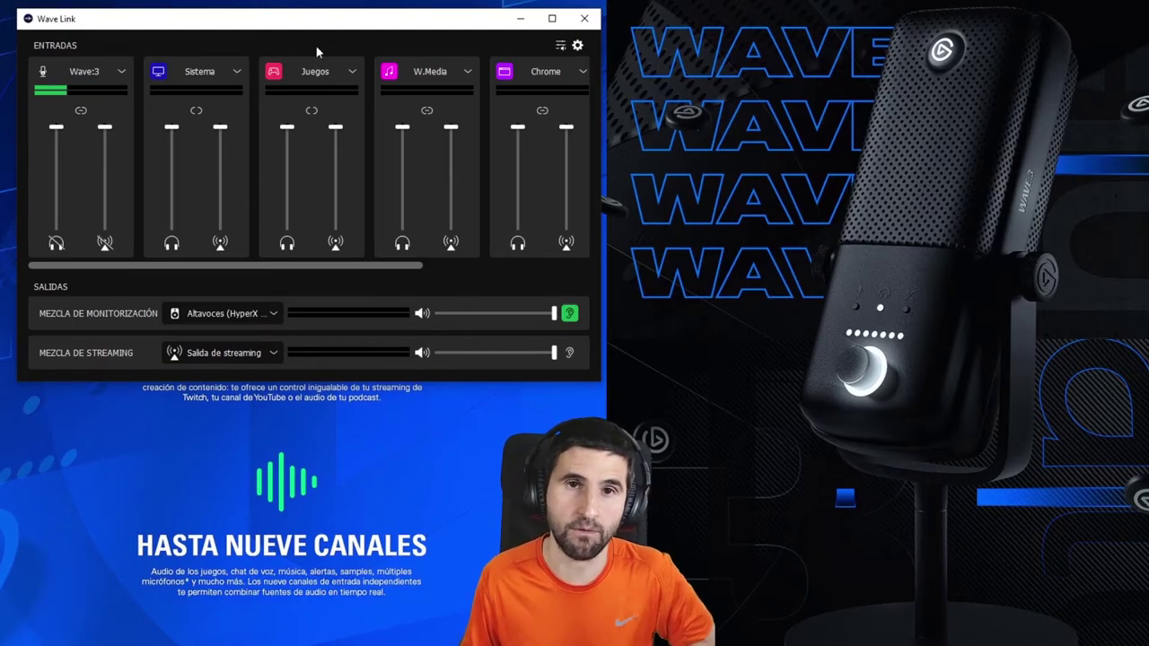
Step: Open the Windows per-app volume and device preferences, keeping Wave Link System as default output and Mic In (Elgato Wave:3) as default input
{"action": "left_click", "coordinate": [561, 45]}
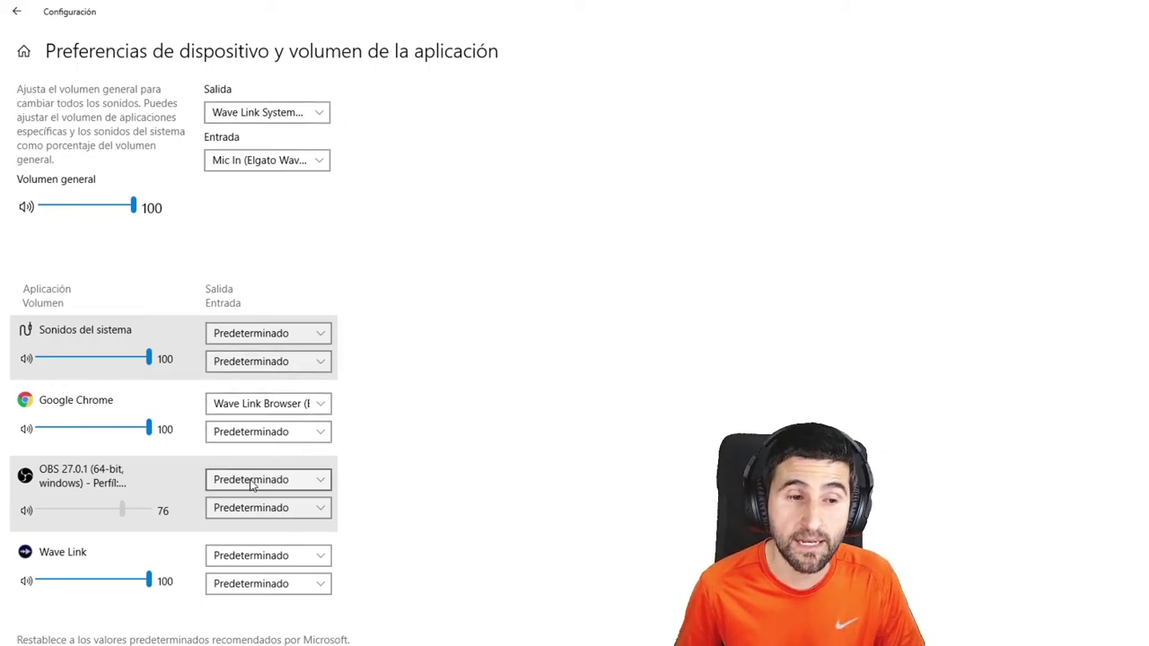
{"action": "left_click", "coordinate": [322, 118]}
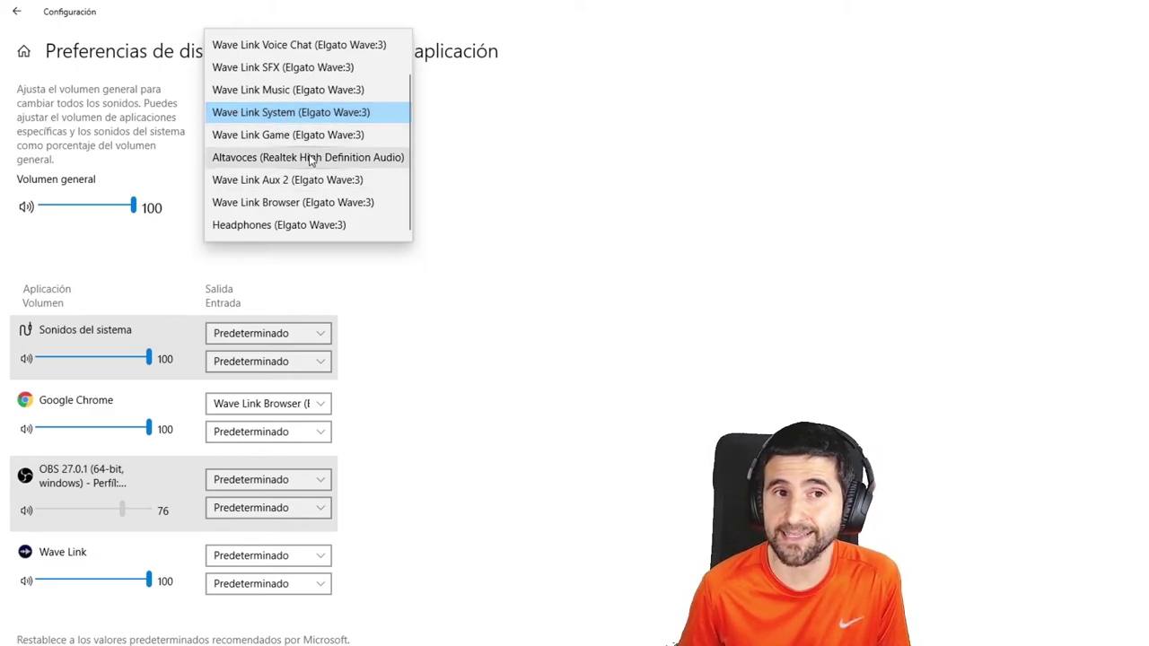
{"action": "left_click", "coordinate": [281, 118]}
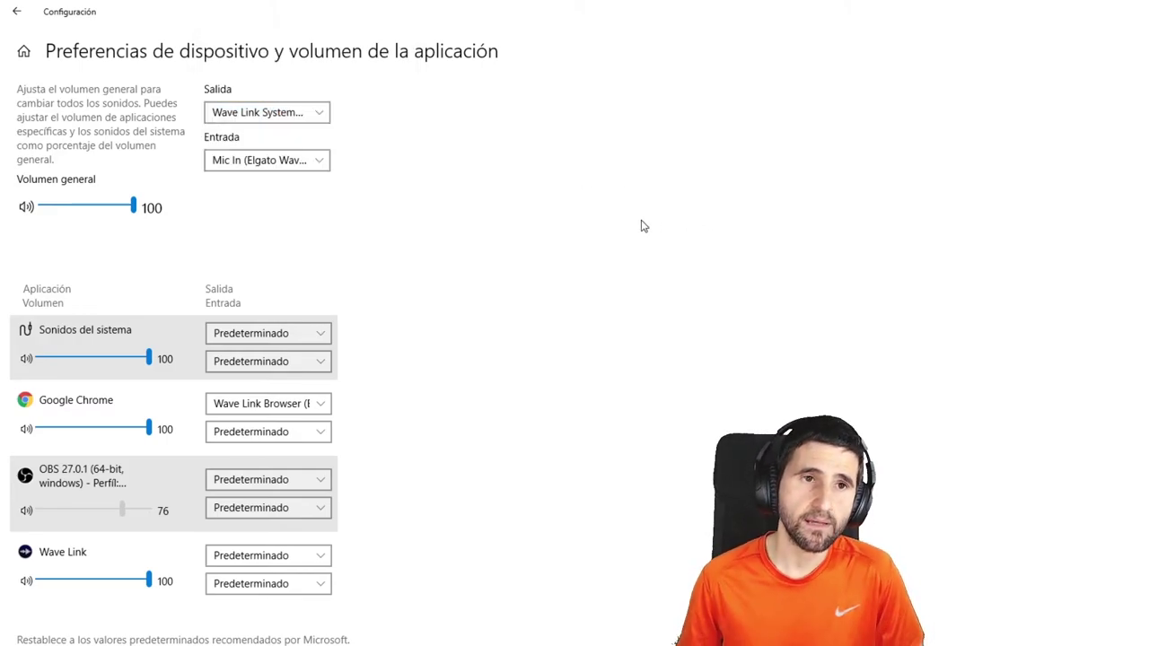
{"action": "left_click", "coordinate": [288, 165]}
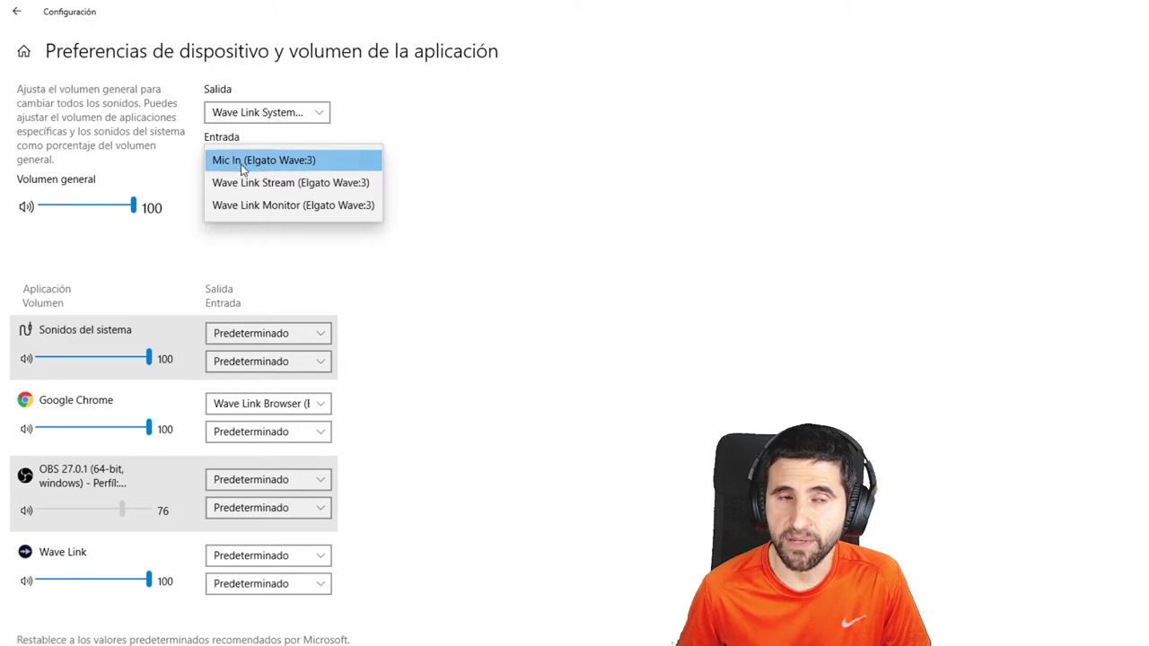
{"action": "left_click", "coordinate": [582, 200]}
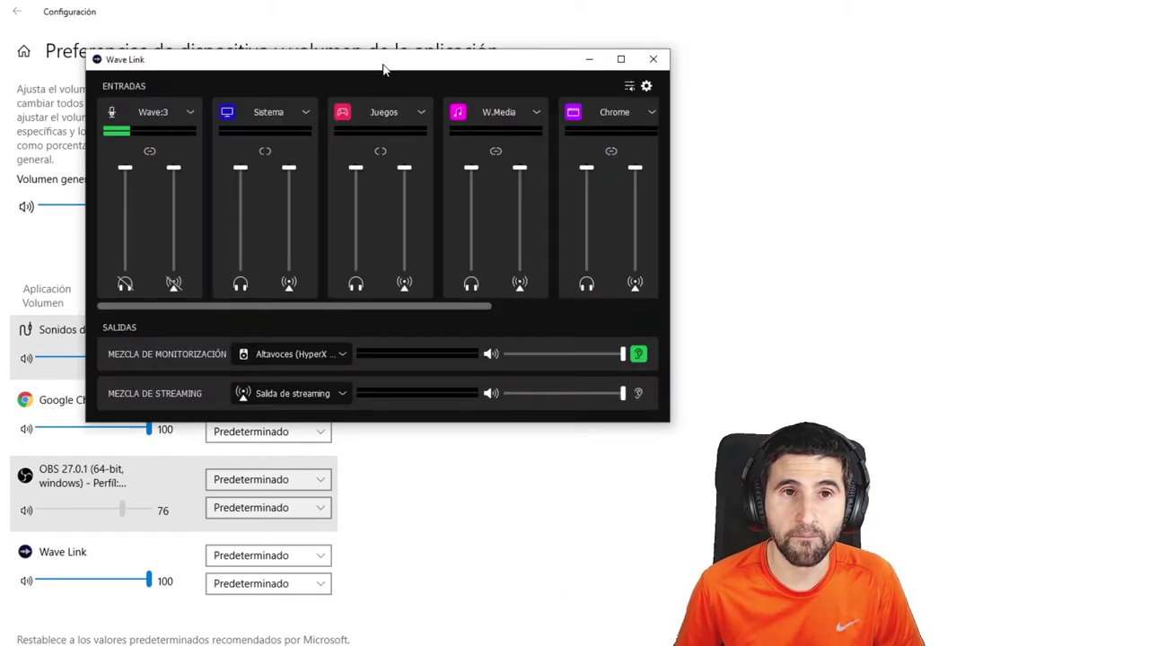
Step: Bring the Chrome and Discord channels into view in Wave Link and review Google Chrome's output devices, leaving Wave Link Browser selected
{"action": "left_click_drag", "start_coordinate": [384, 61], "coordinate": [779, 55]}
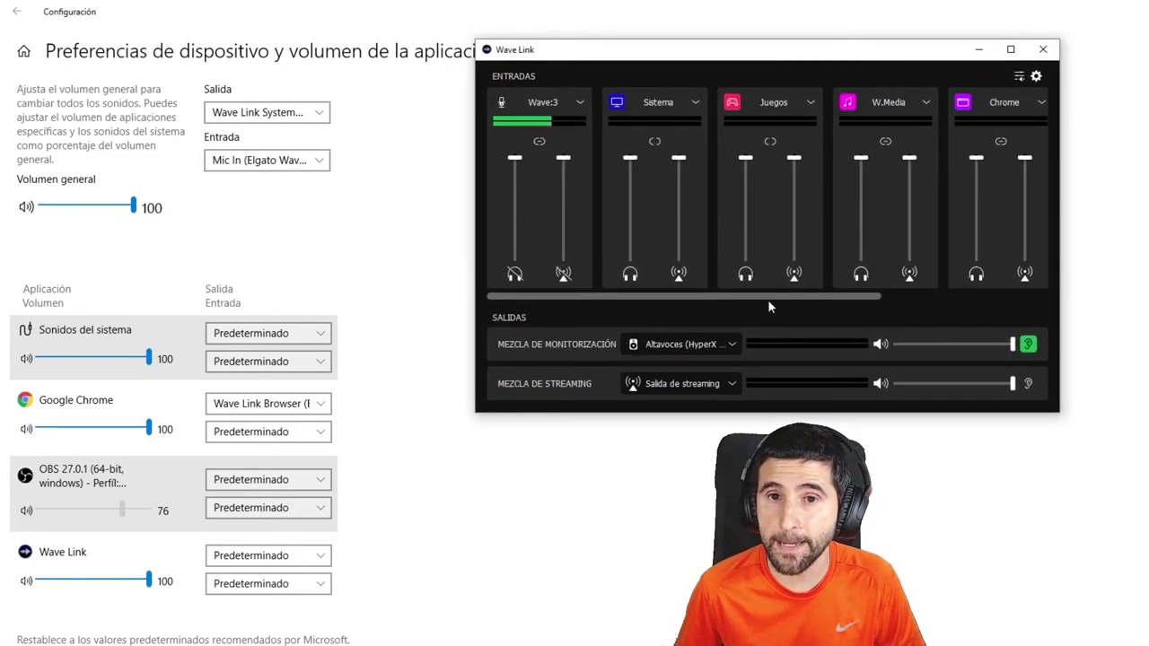
{"action": "left_click_drag", "start_coordinate": [776, 299], "coordinate": [844, 296]}
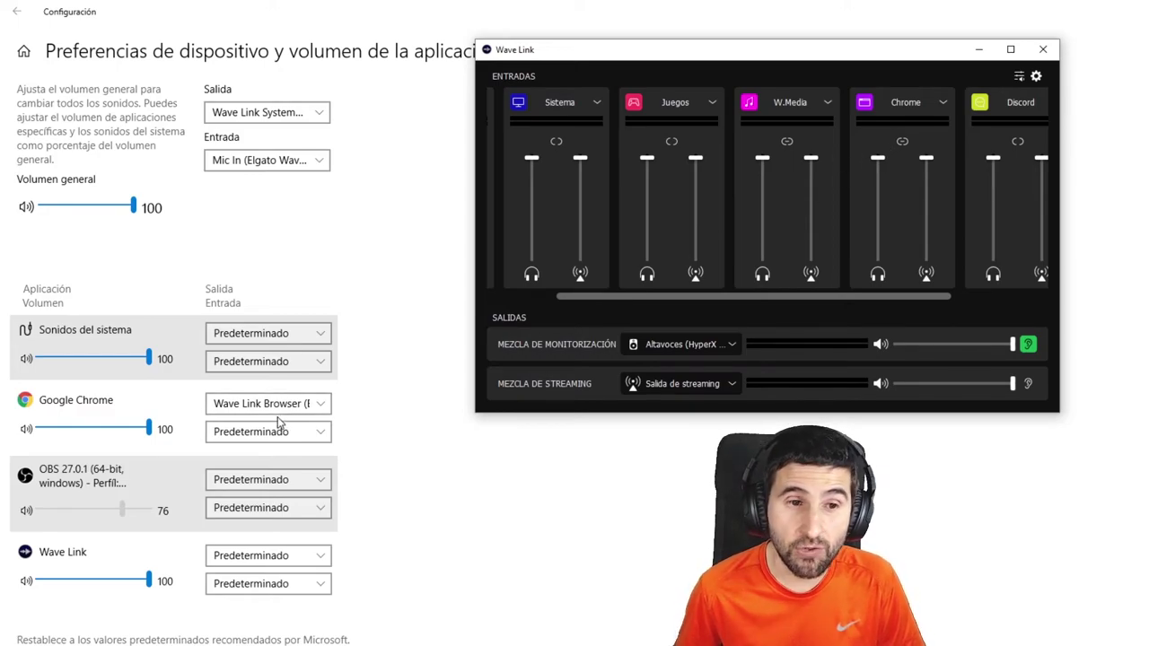
{"action": "left_click", "coordinate": [316, 405]}
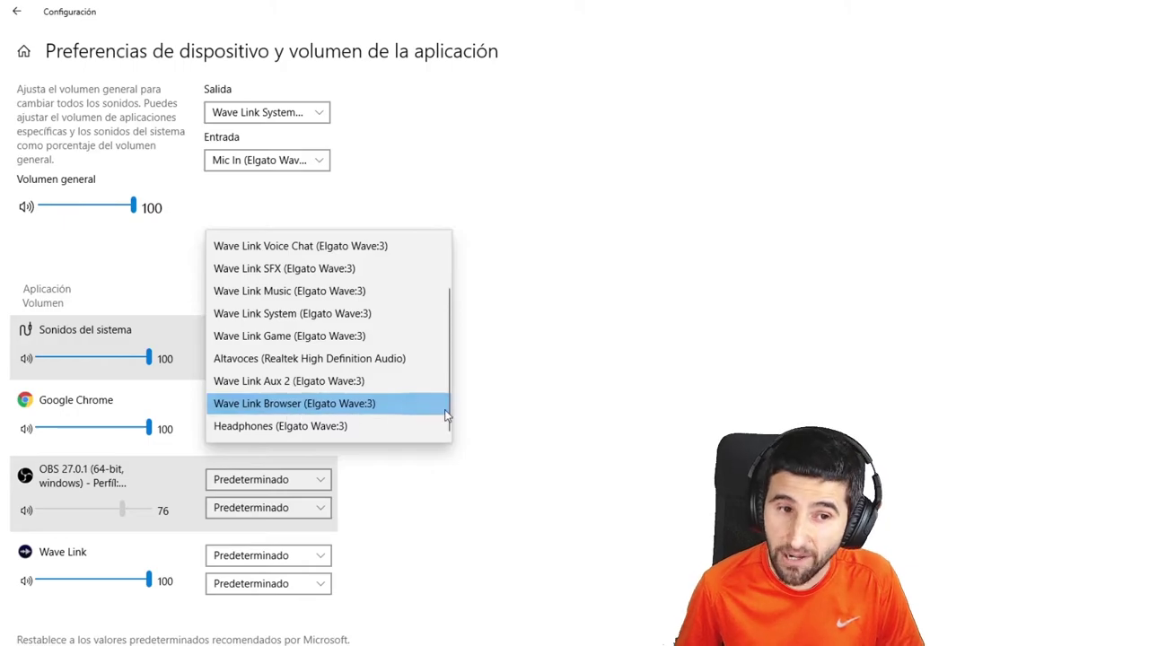
{"action": "left_click", "coordinate": [707, 398]}
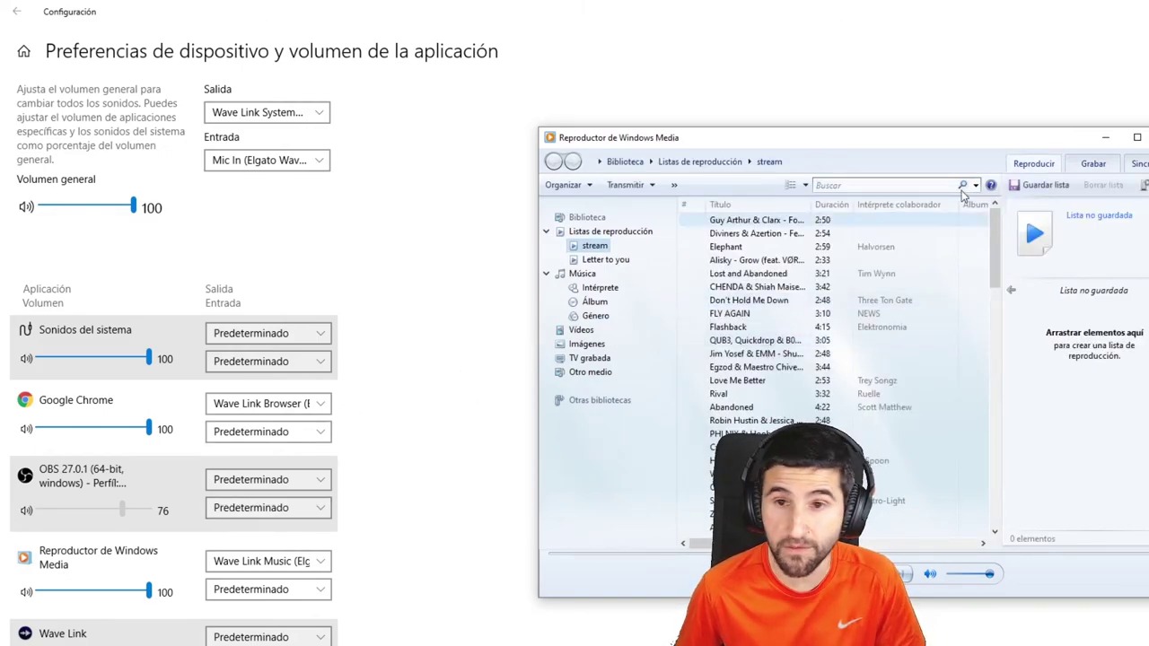
Step: Minimize Windows Media Player and compare Wave Link's W.Media channel with the player's output device options, leaving Wave Link Music selected
{"action": "left_click", "coordinate": [1104, 138]}
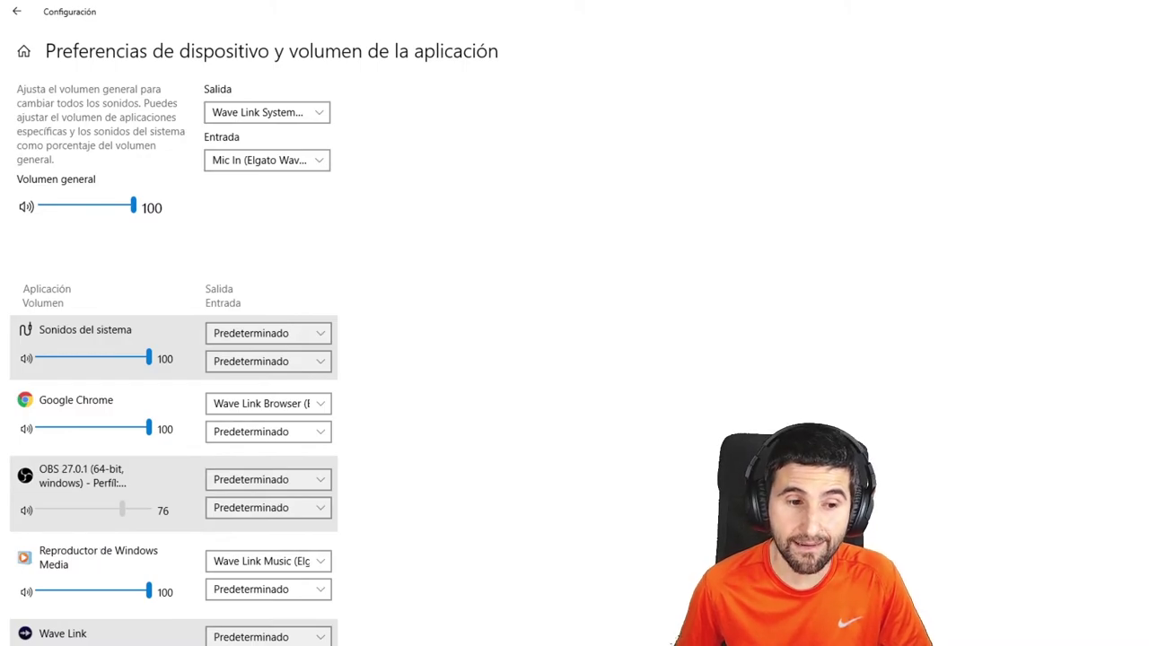
{"action": "key", "text": "alt+Tab"}
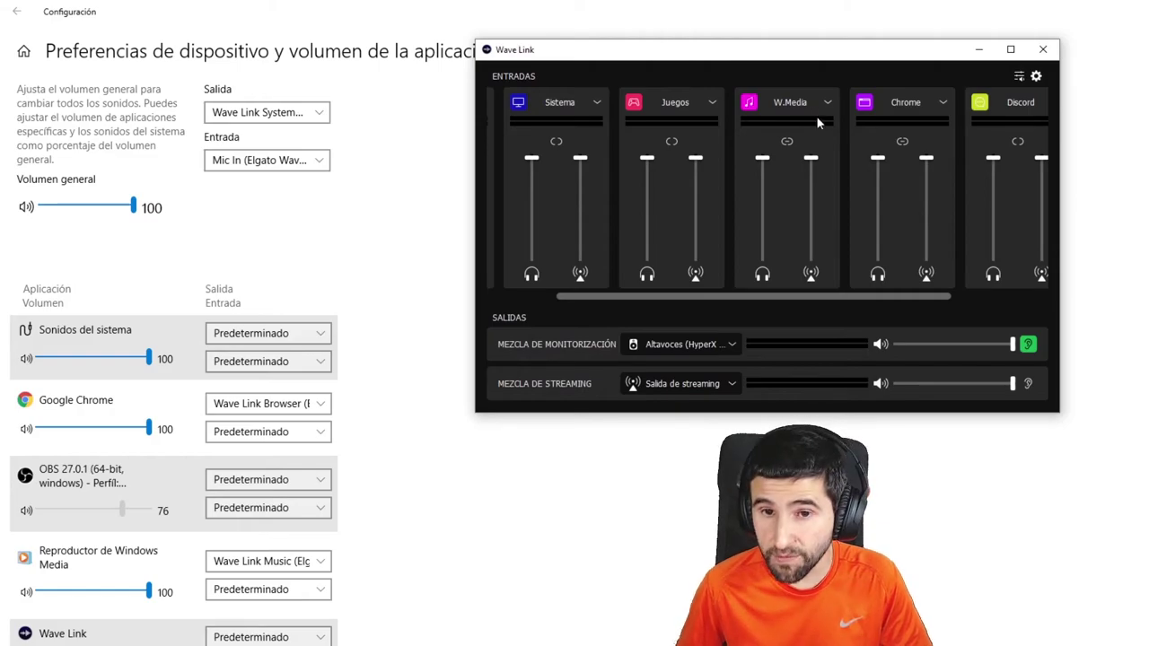
{"action": "key", "text": "alt+Tab"}
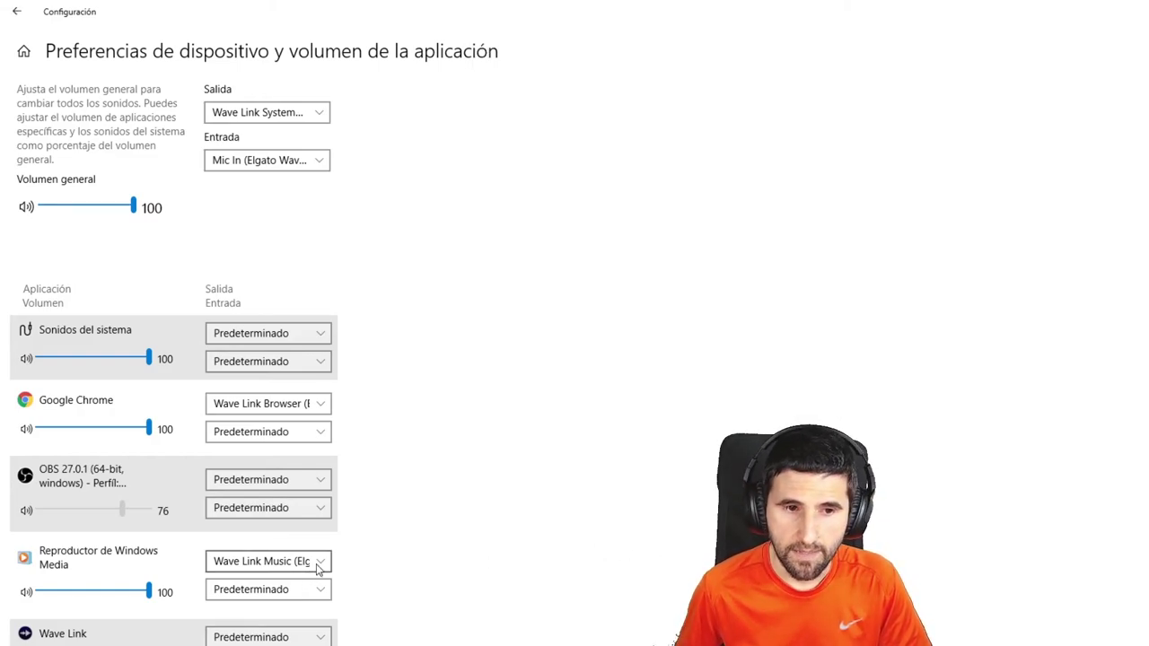
{"action": "left_click", "coordinate": [320, 563]}
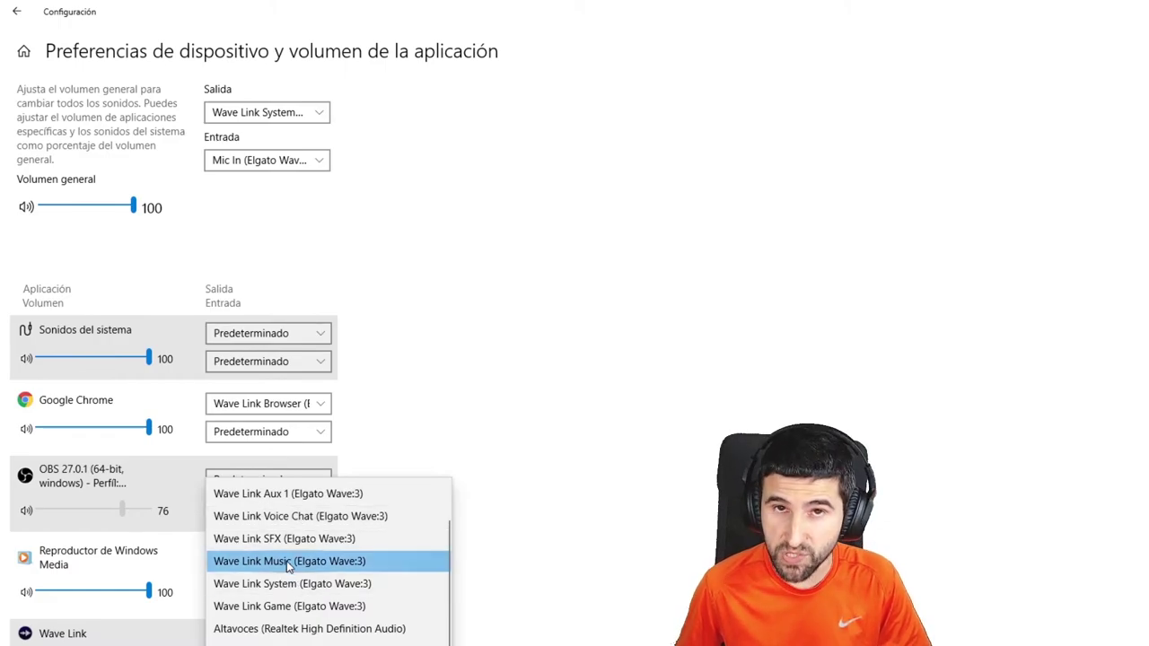
{"action": "left_click", "coordinate": [862, 434]}
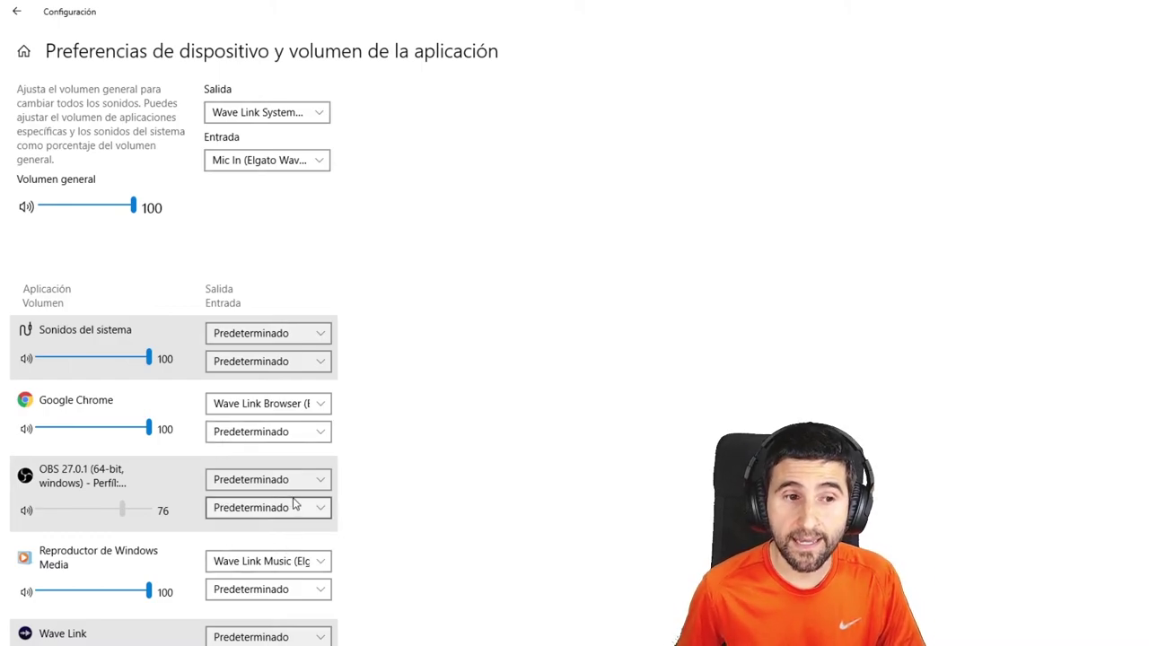
Step: Review the output device lists of Windows Media Player and the system default again, leaving Wave Link Music and Wave Link System selected
{"action": "left_click", "coordinate": [305, 562]}
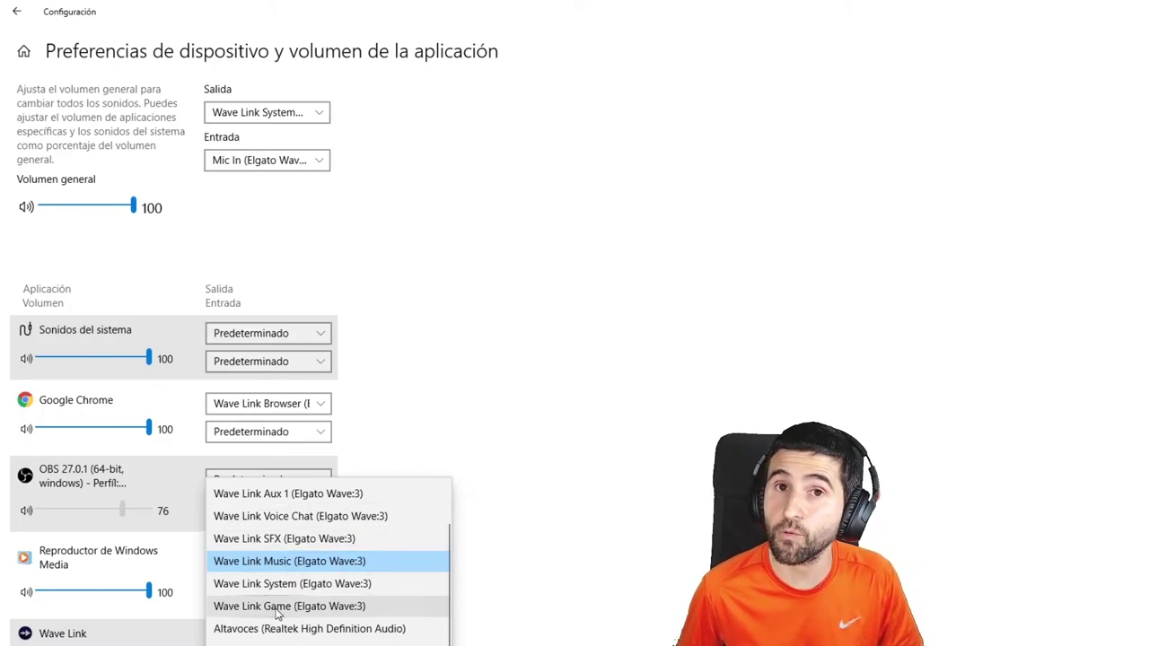
{"action": "left_click", "coordinate": [588, 386]}
{"action": "left_click", "coordinate": [260, 115]}
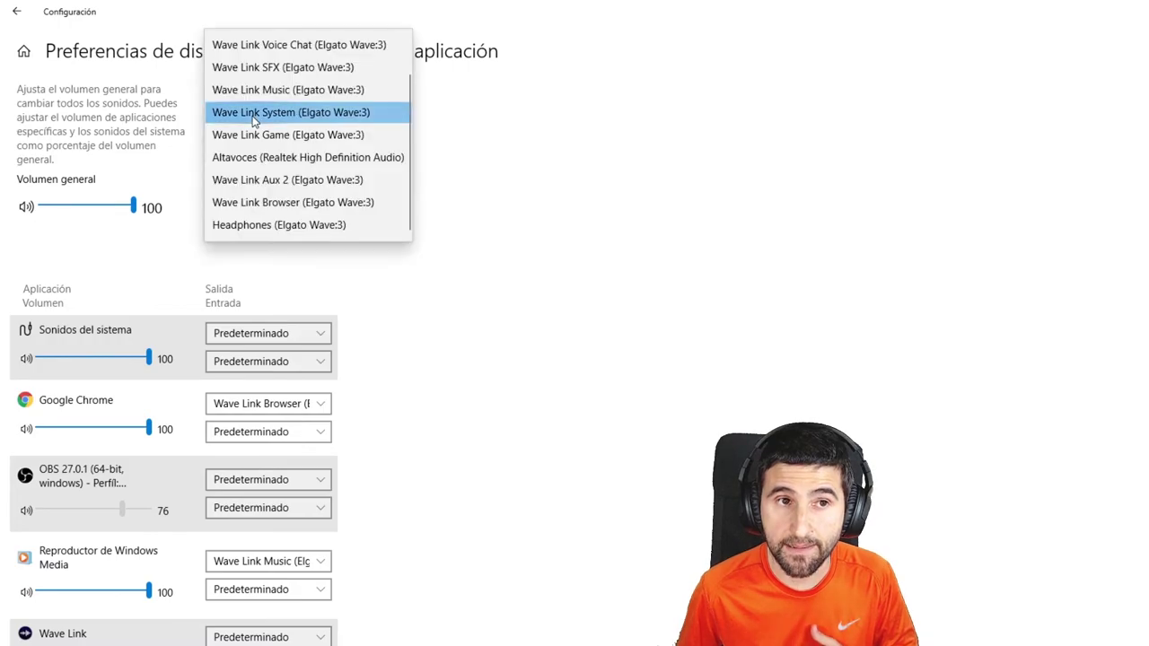
{"action": "left_click", "coordinate": [712, 244]}
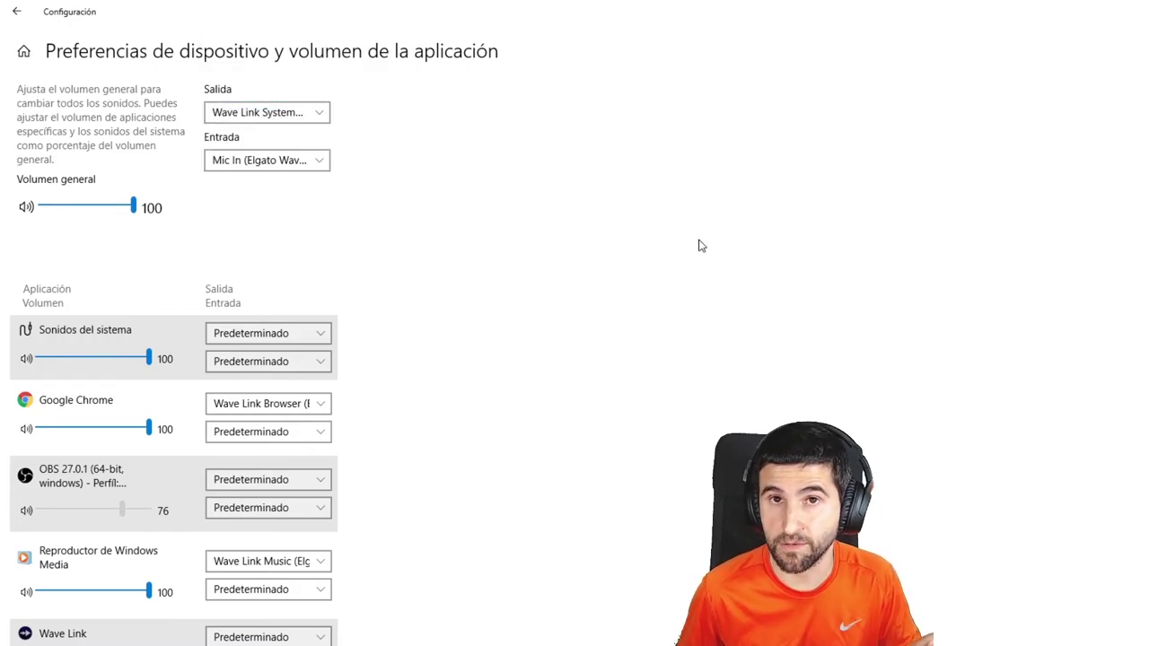
{"action": "key", "text": "alt+Tab"}
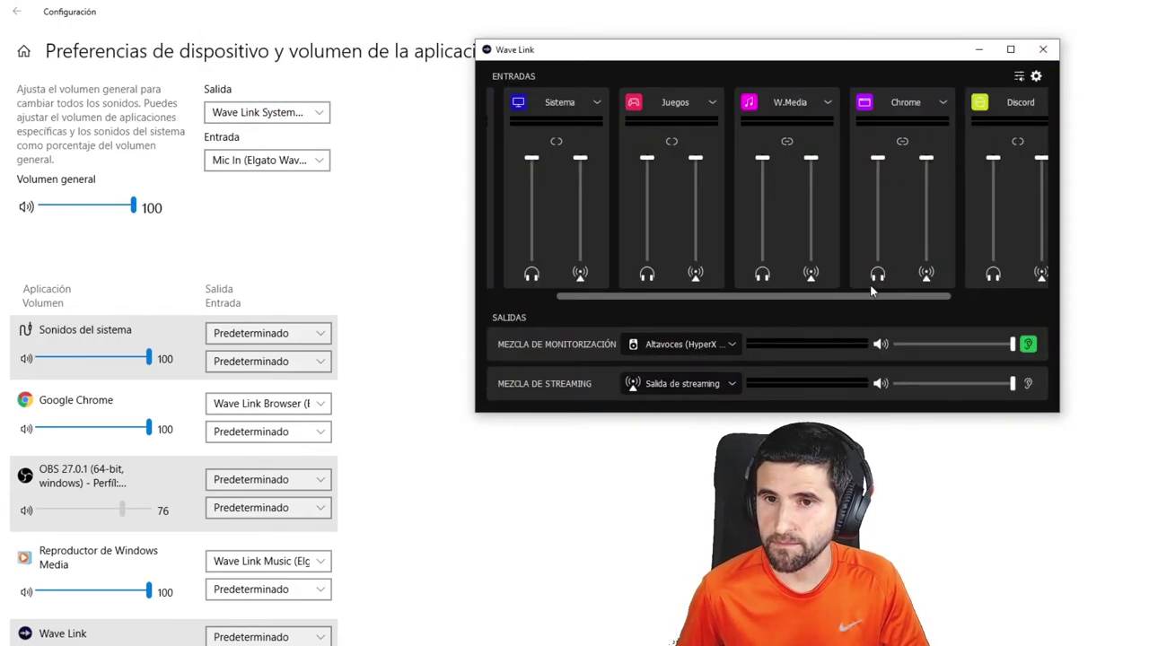
{"action": "scroll", "coordinate": [869, 295], "scroll_direction": "right", "scroll_amount": 2}
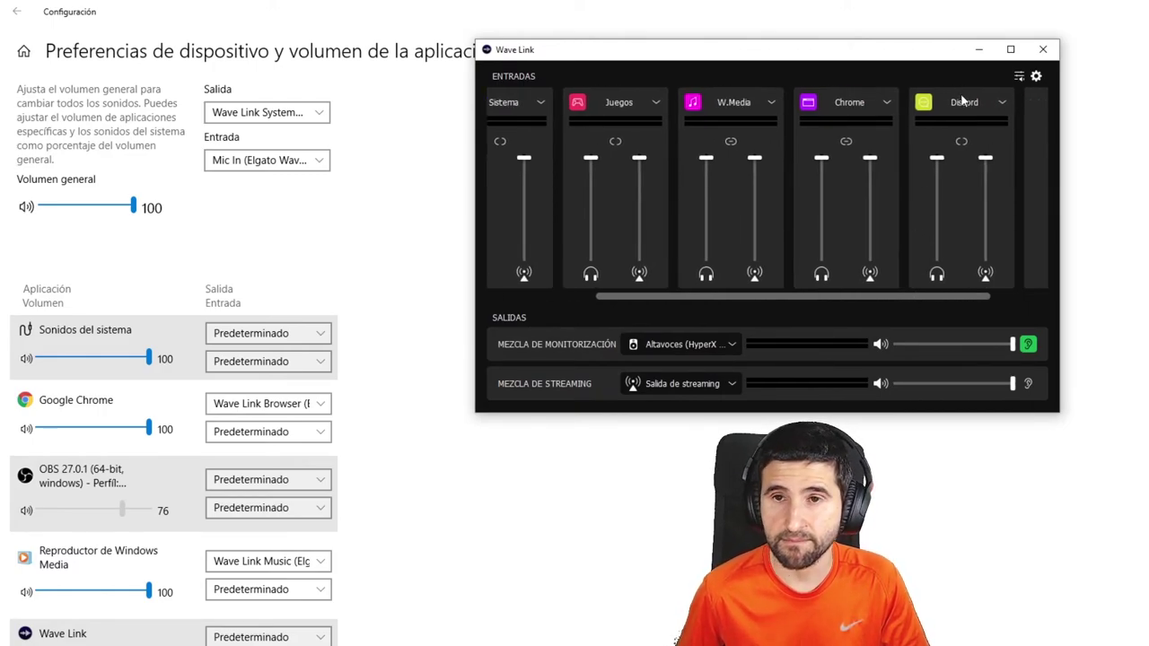
{"action": "left_click", "coordinate": [493, 529]}
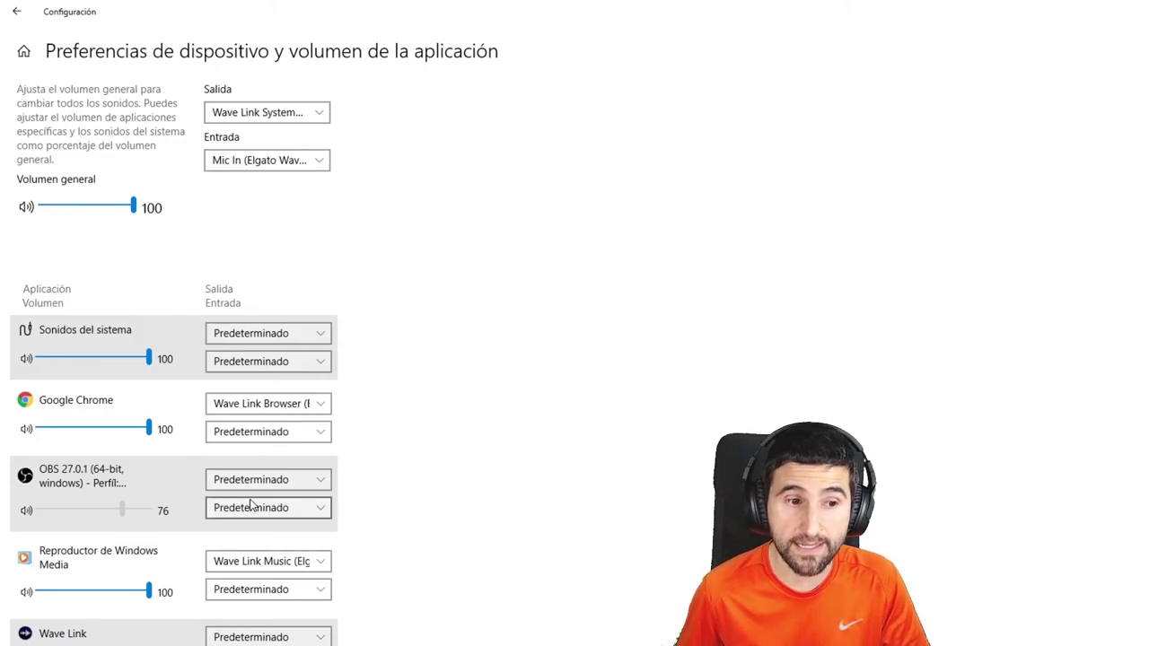
{"action": "left_click", "coordinate": [323, 405]}
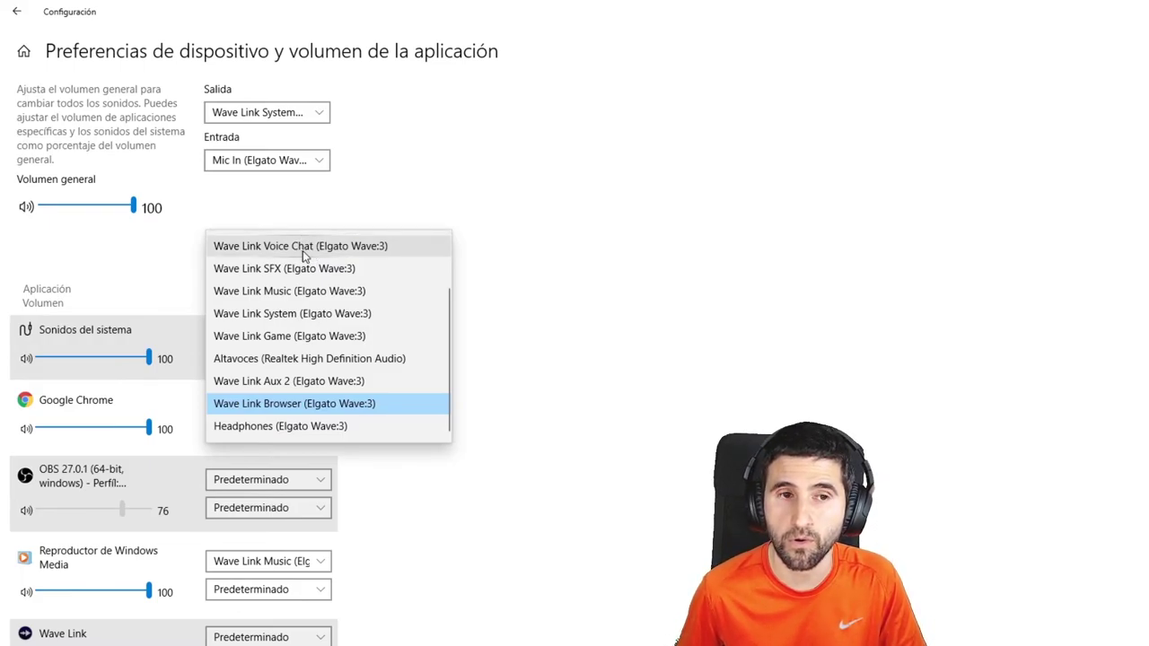
{"action": "left_click", "coordinate": [690, 251]}
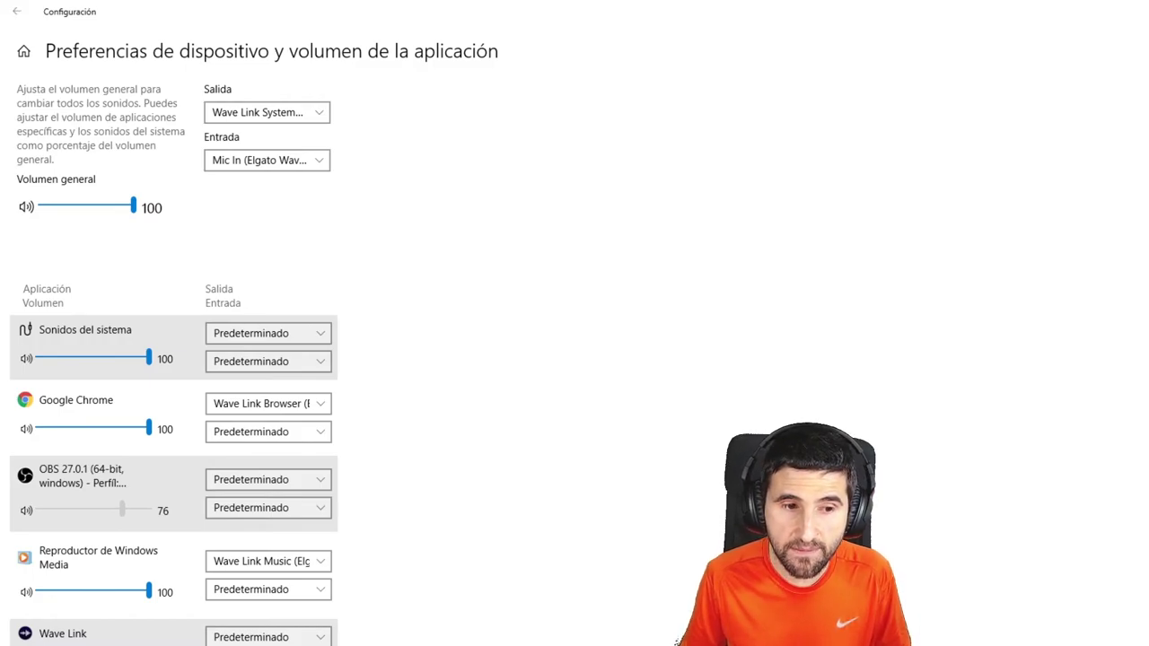
Step: Switch to OBS and, in its audio settings, choose Mic In (Elgato Wave:3) as the Mic/Auxiliary 2 audio device
{"action": "left_click", "coordinate": [678, 642]}
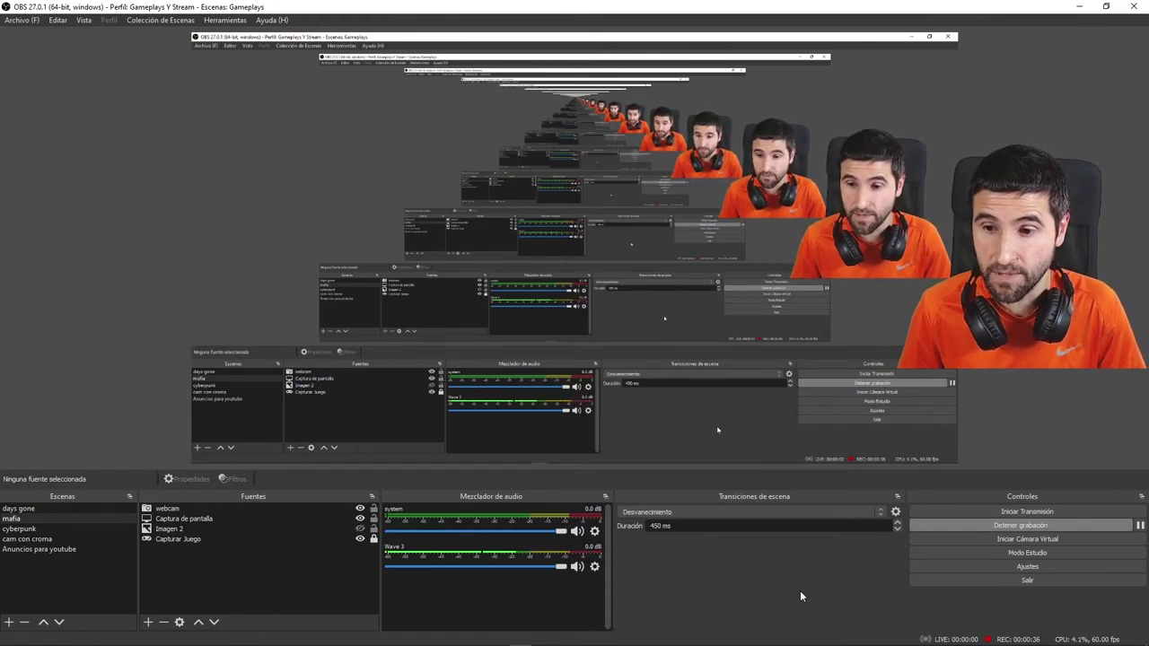
{"action": "left_click", "coordinate": [985, 566]}
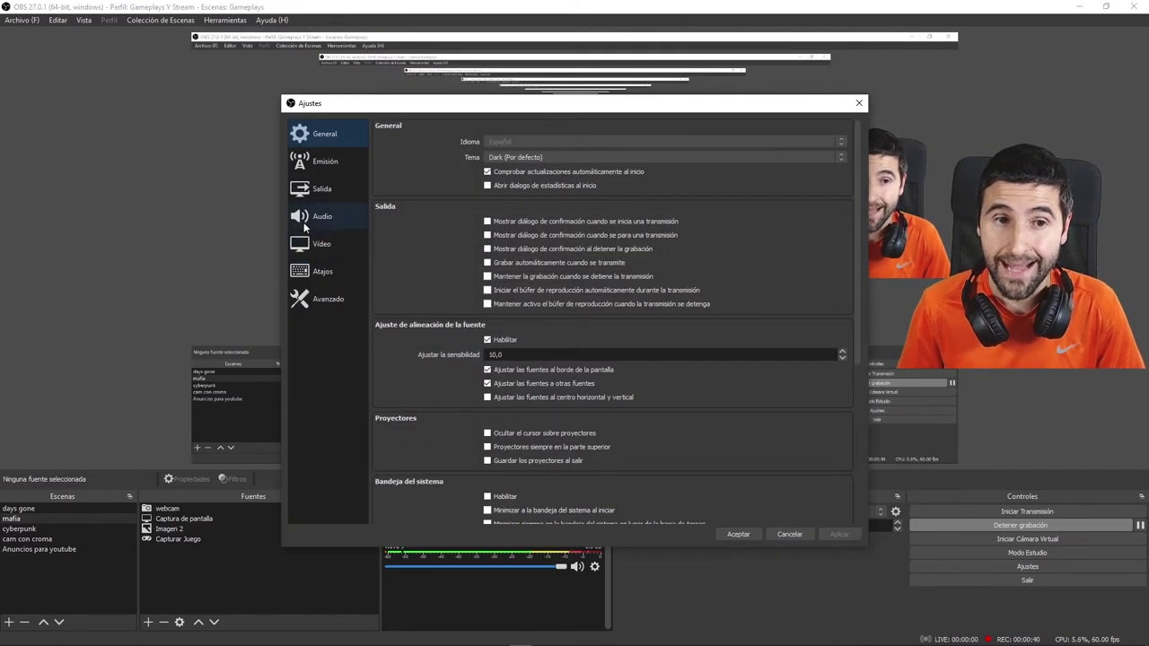
{"action": "left_click", "coordinate": [305, 221]}
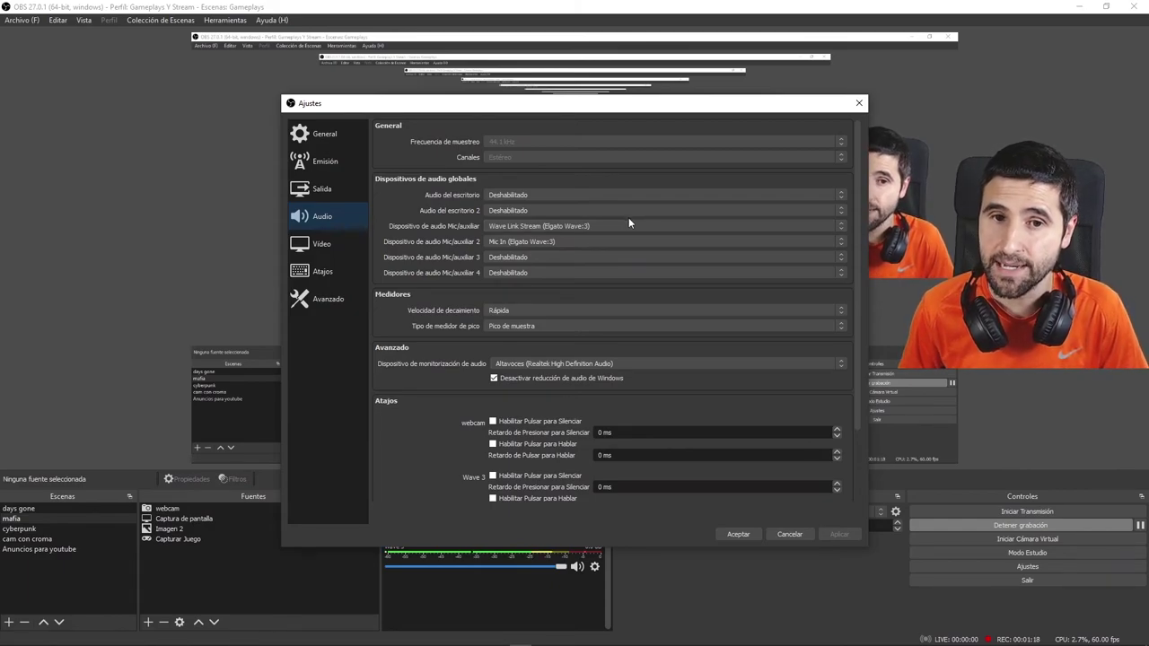
{"action": "left_click", "coordinate": [586, 241]}
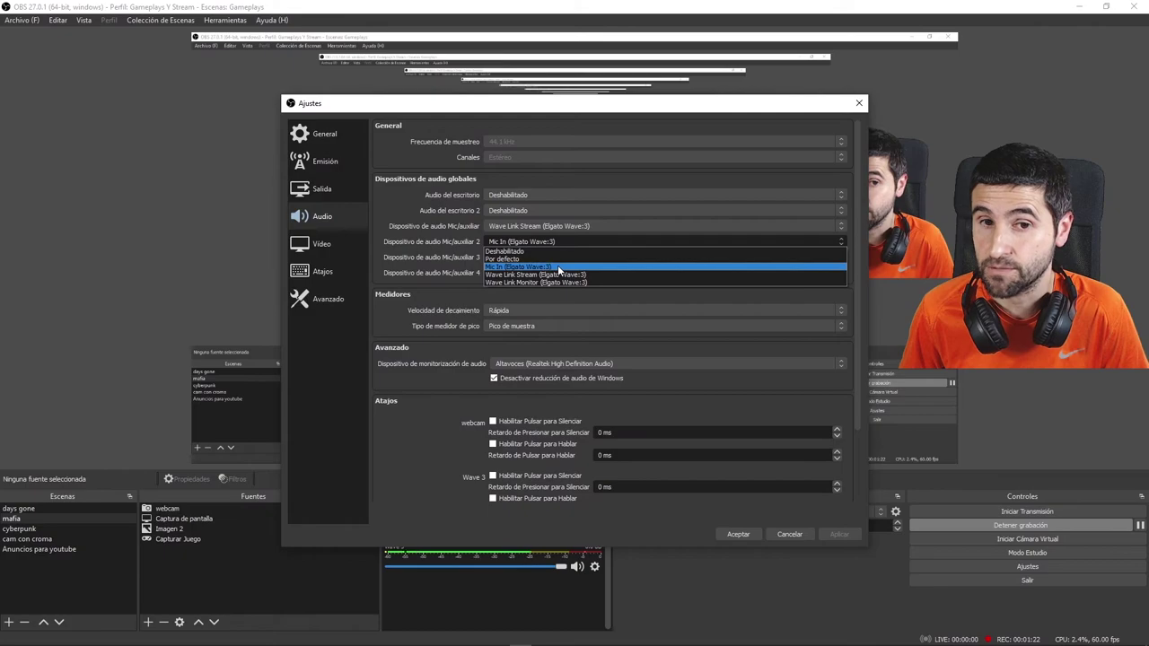
{"action": "left_click", "coordinate": [558, 266]}
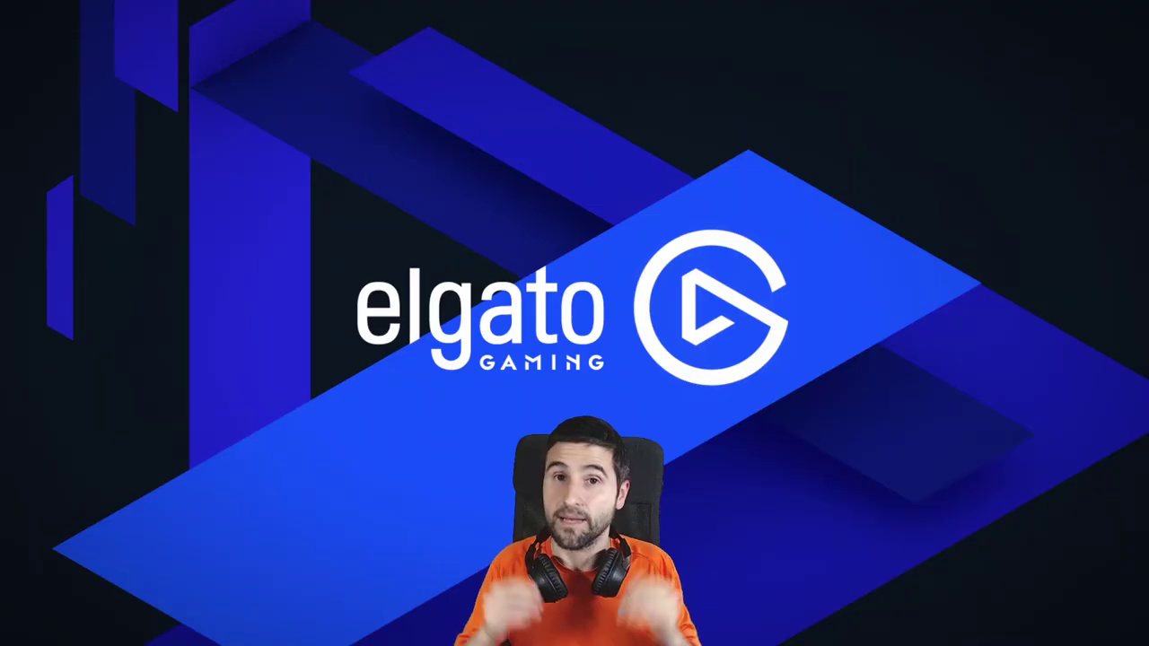